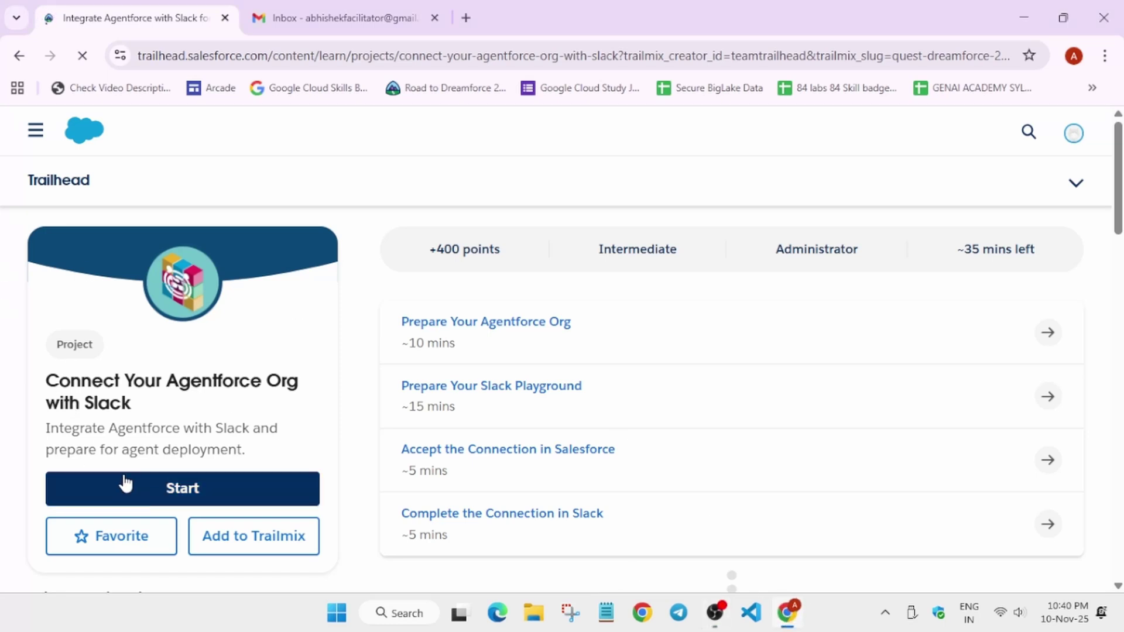
Step: Open the 'Prepare Your Agentforce Org' unit link in a new tab and switch to it
left_click_drag(47, 377, 300, 433)
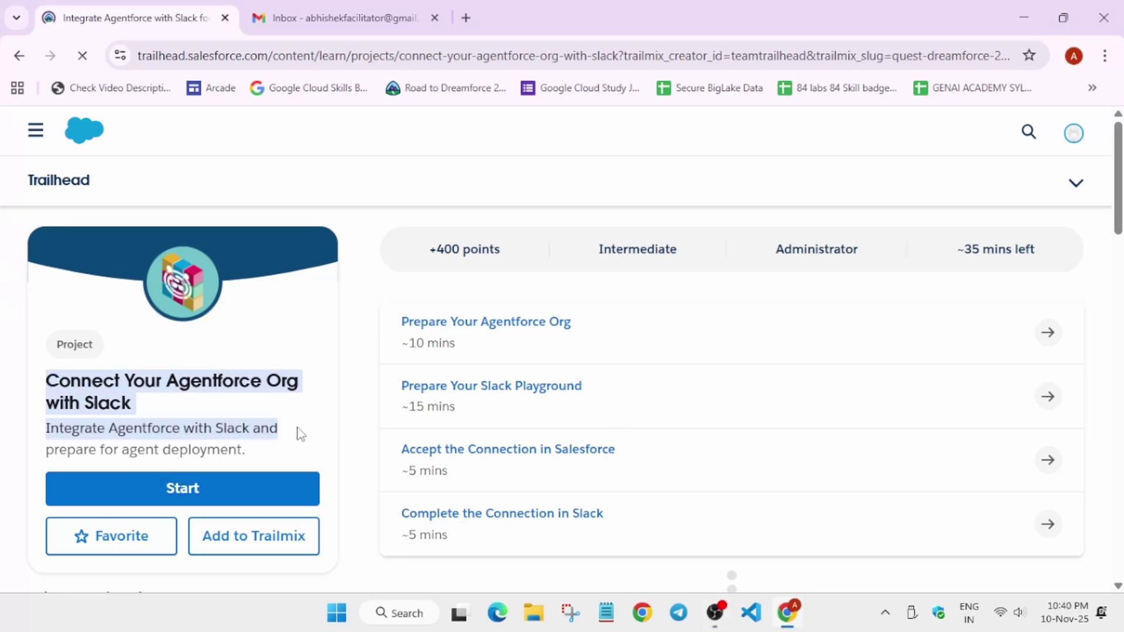
right_click(527, 323)
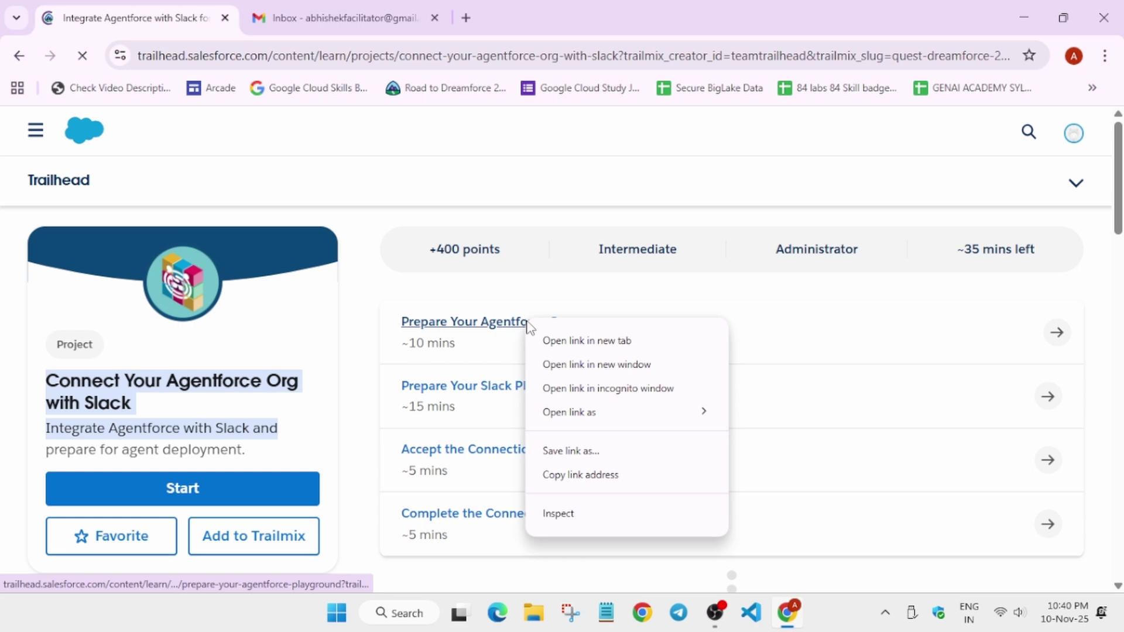
left_click(559, 340)
left_click(329, 3)
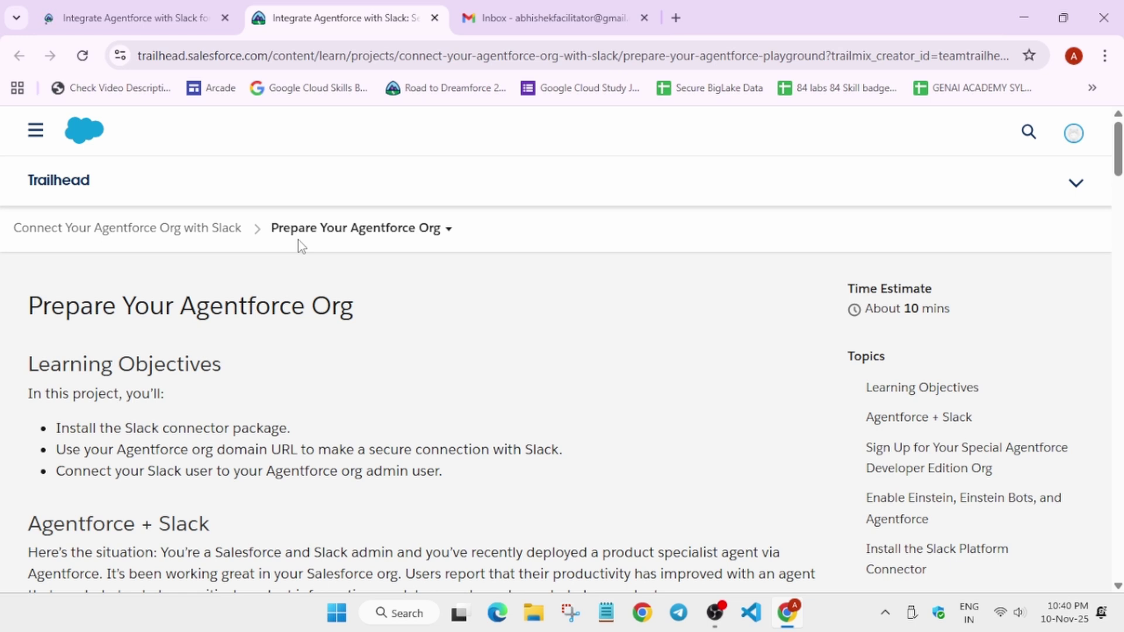
Step: Open the Agentforce Developer Edition org signup link in a new tab and switch to it
scroll(375, 337, "down", 10)
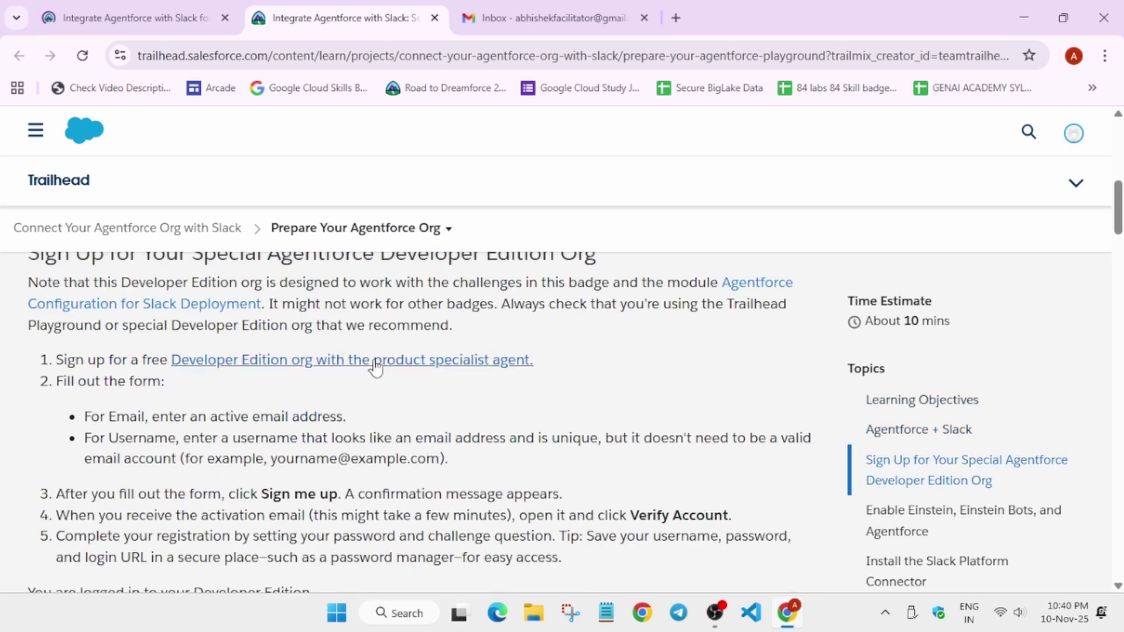
right_click(264, 369)
left_click(307, 389)
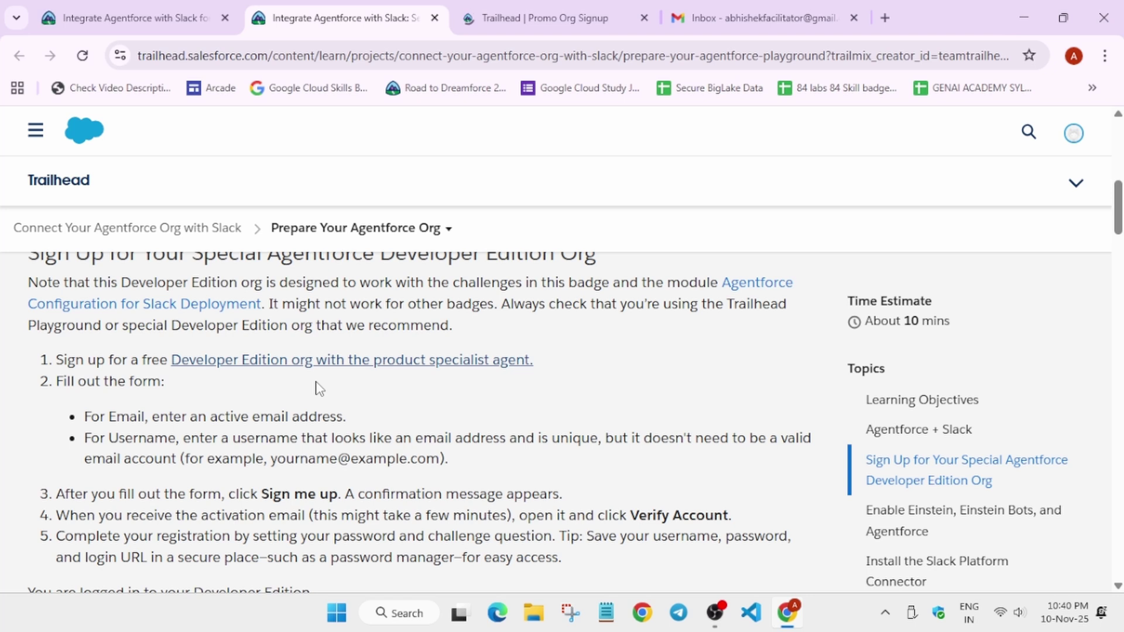
left_click(527, 13)
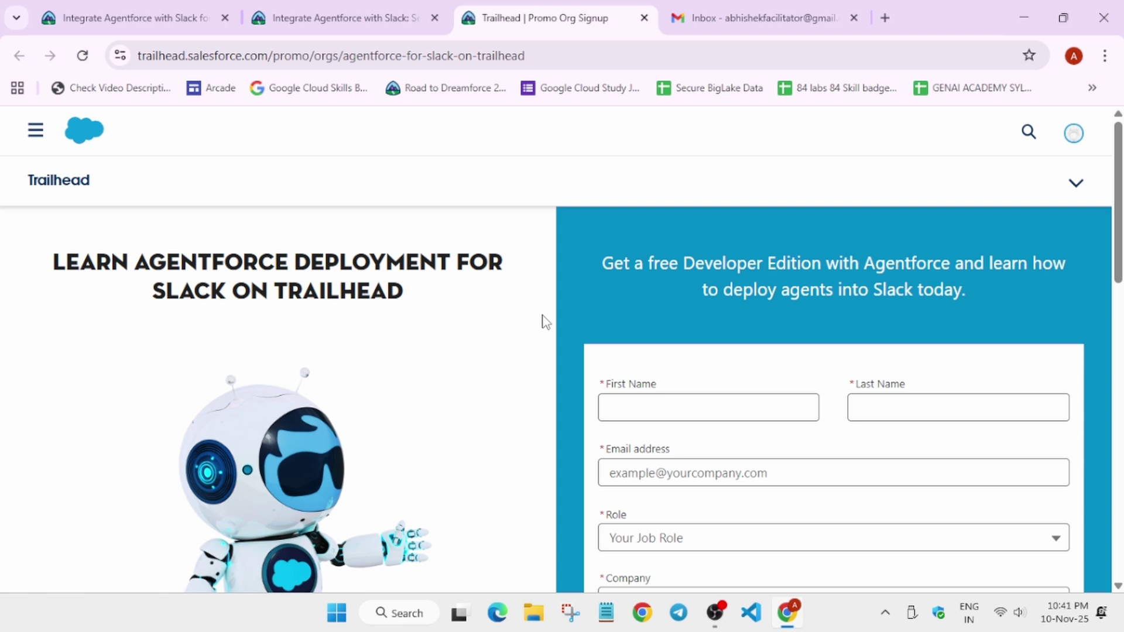
Step: Fill the first and last name fields from saved suggestions
left_click(667, 404)
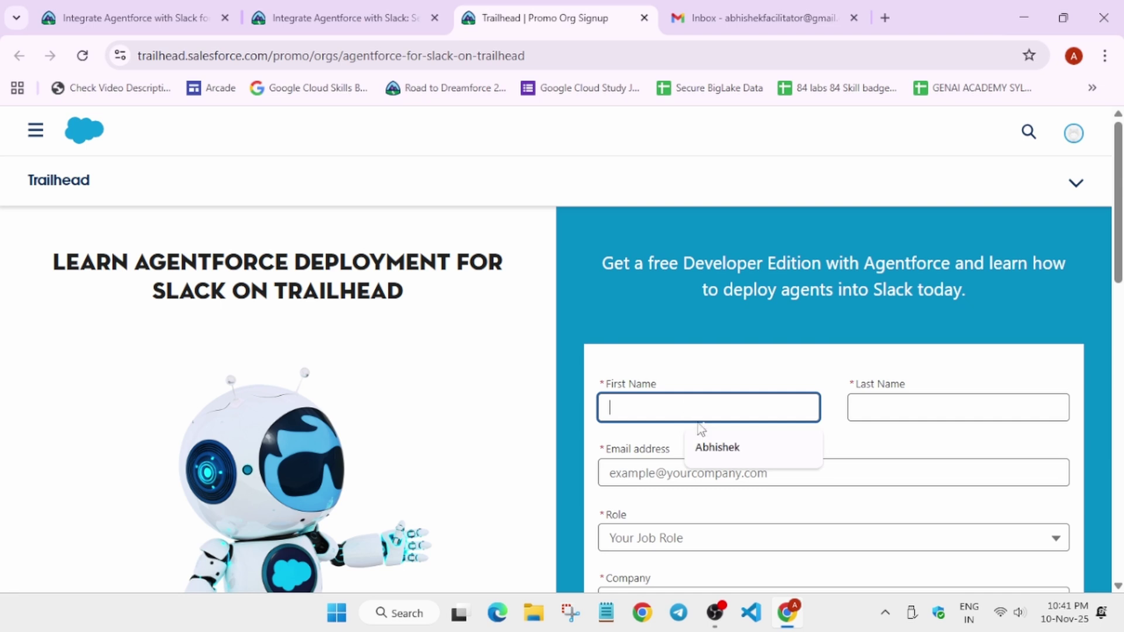
left_click(712, 447)
left_click(867, 413)
left_click(998, 447)
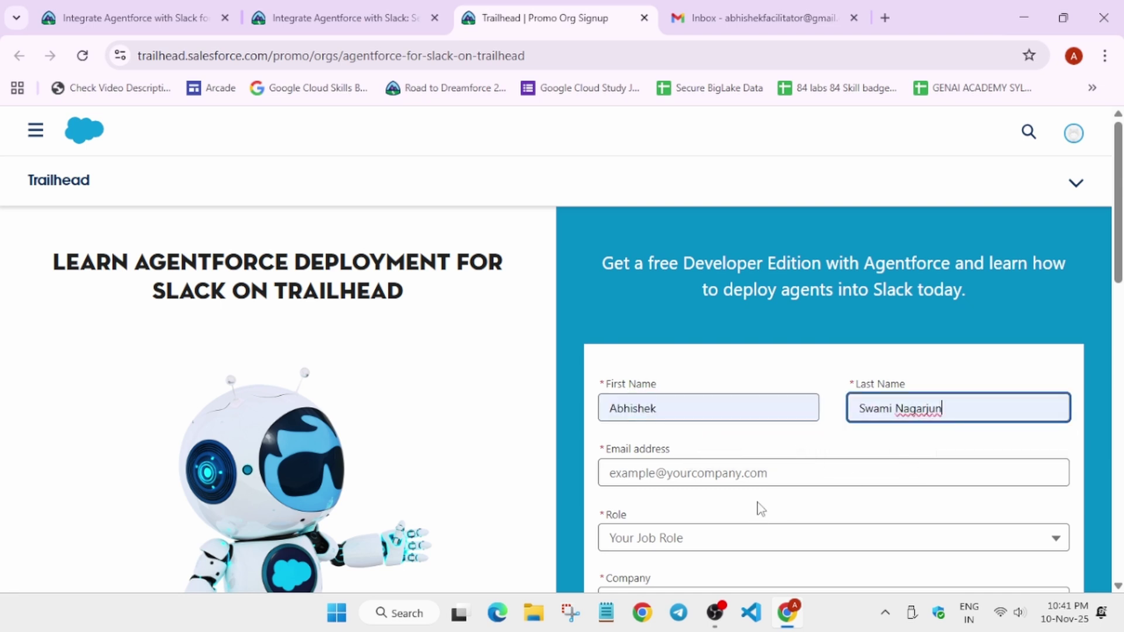
left_click(757, 476)
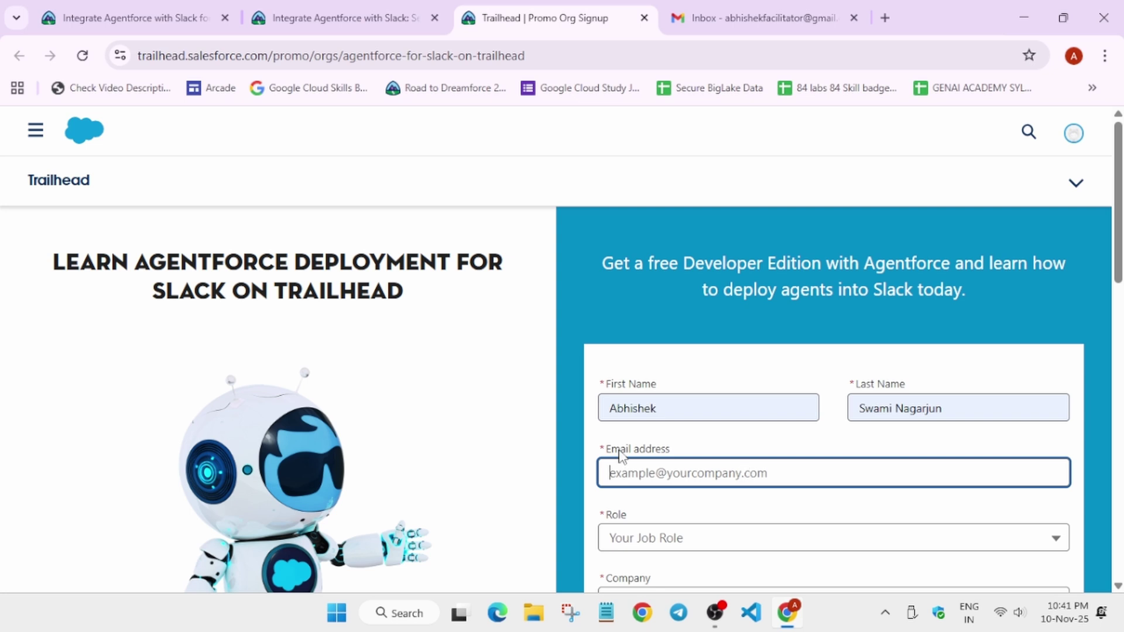
Step: Copy the Google account's email address from Gmail and paste it into the signup email field
left_click(723, 13)
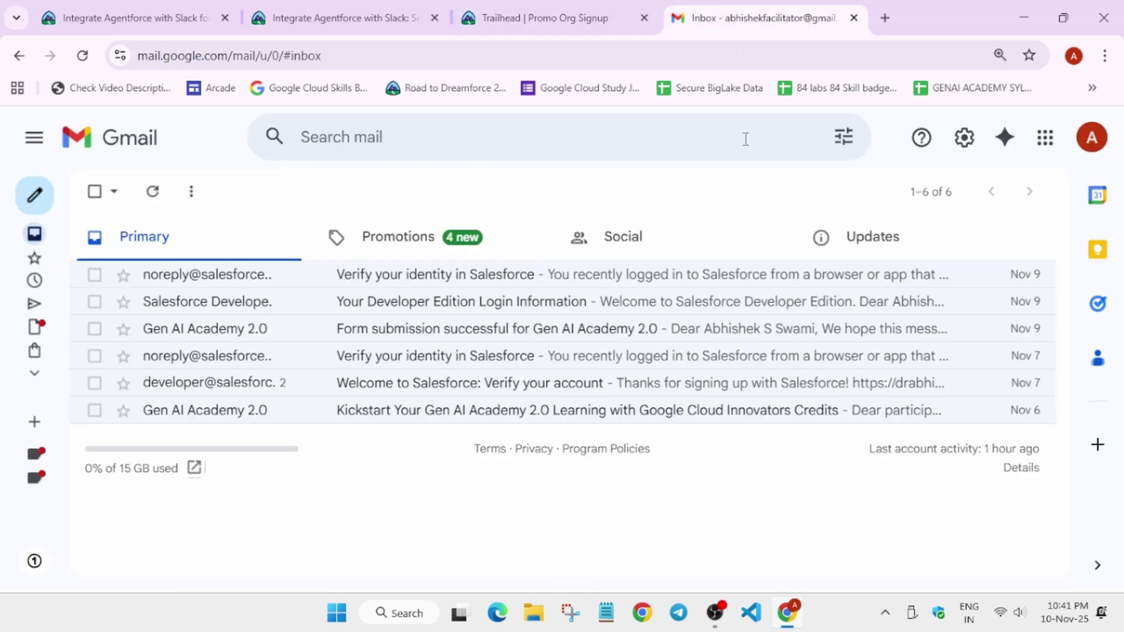
left_click(1091, 138)
left_click_drag(811, 197, 1010, 197)
key("ctrl+c")
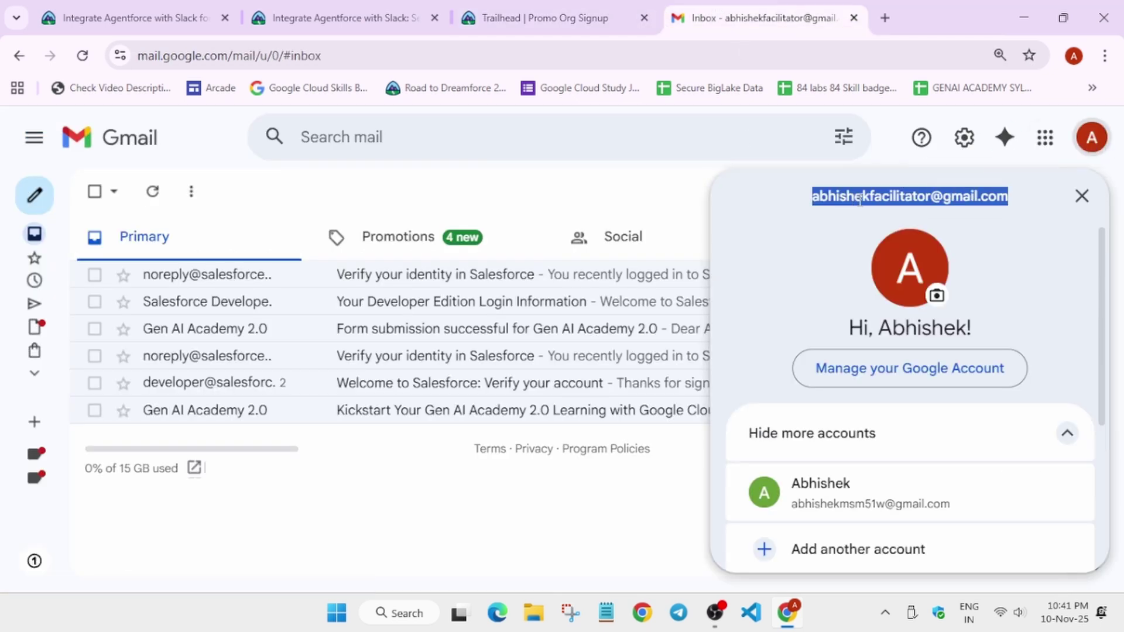
left_click(1091, 140)
left_click(605, 13)
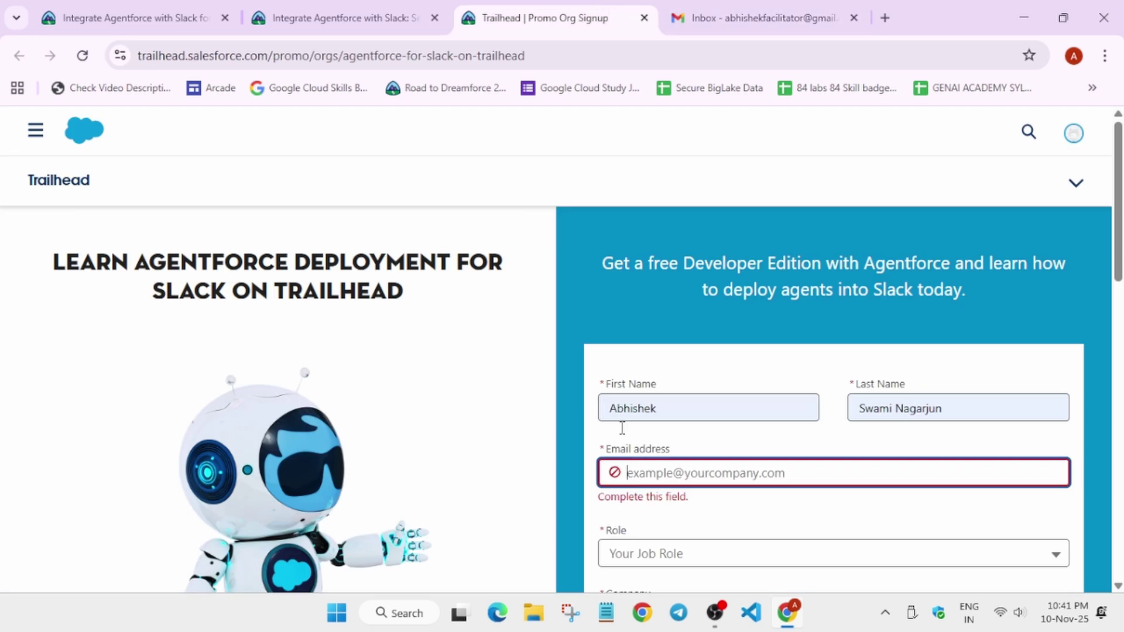
key("ctrl+v")
Step: Set Role to Developer and fill Company and Postal Code from saved suggestions
left_click(700, 559)
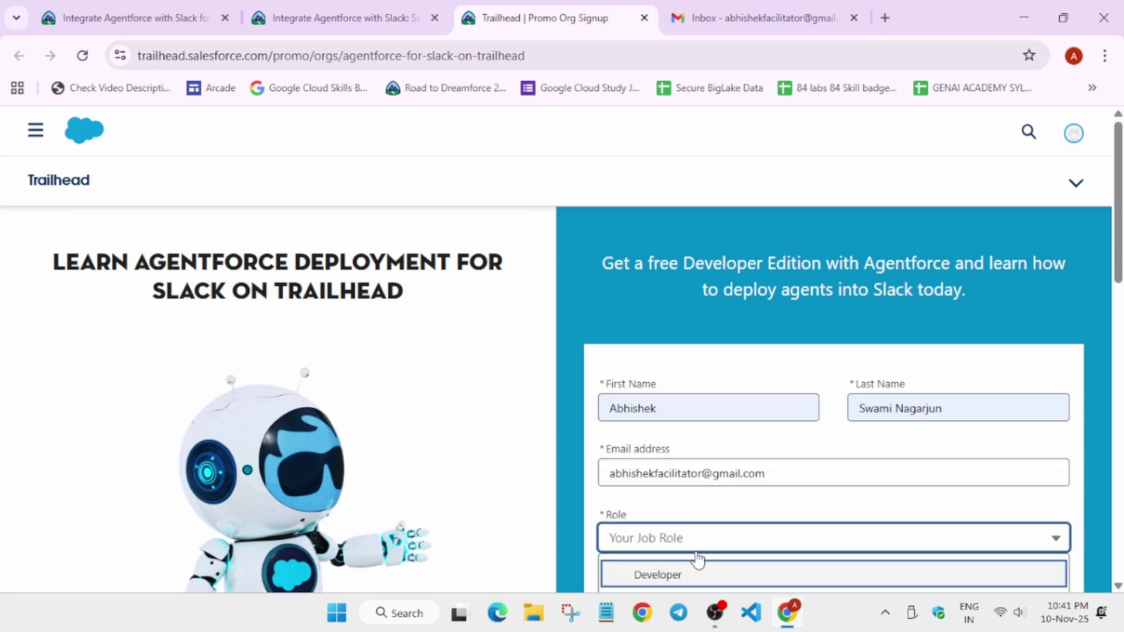
left_click(682, 574)
scroll(687, 548, "down", 3)
left_click(697, 414)
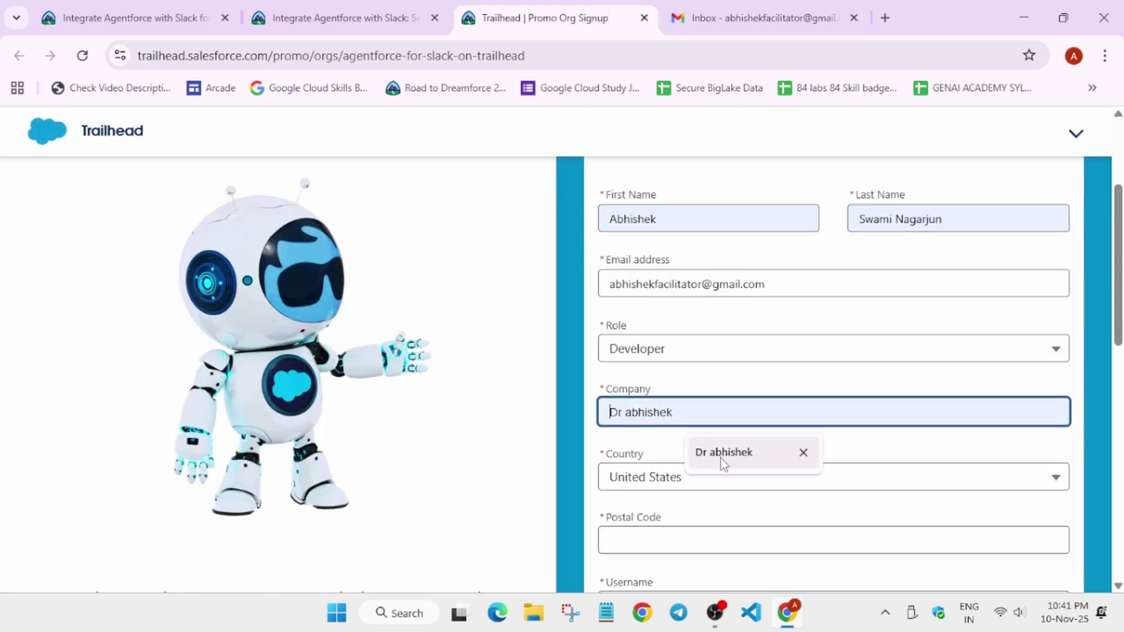
left_click(723, 462)
left_click(624, 544)
left_click(711, 500)
scroll(709, 410, "down", 4)
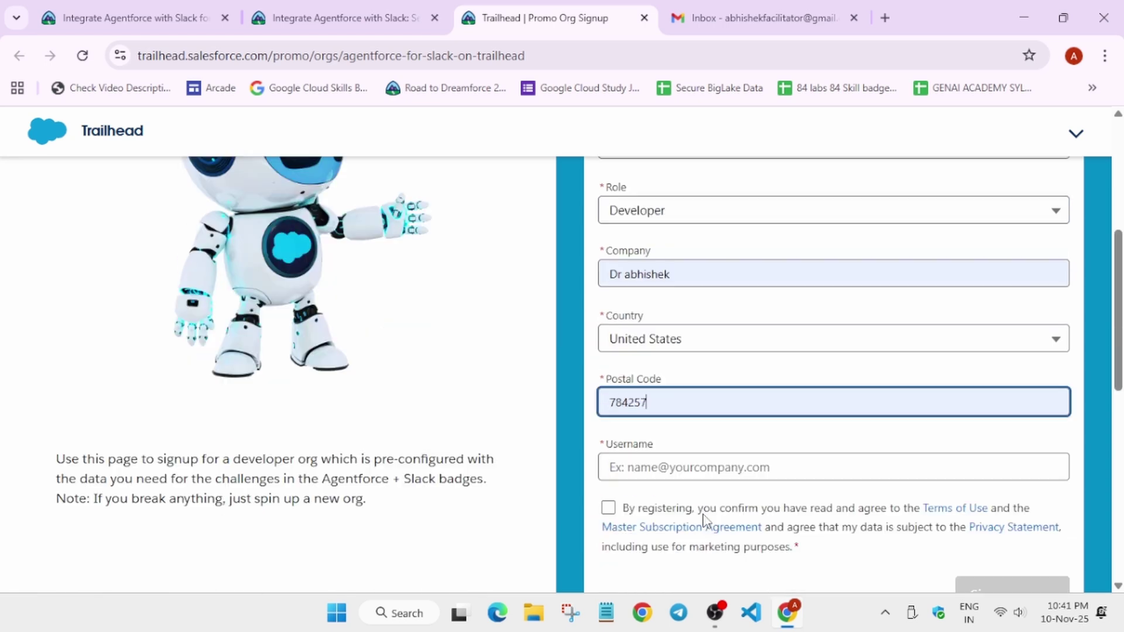
Step: Enter the desired username, accept the terms of use, and submit the signup
left_click(707, 346)
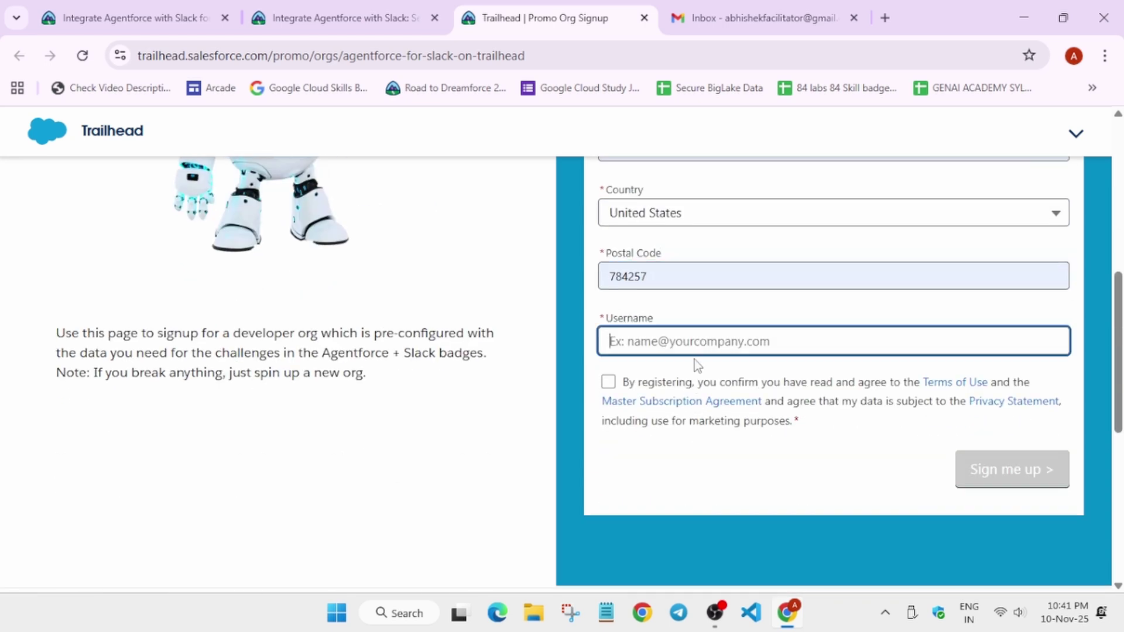
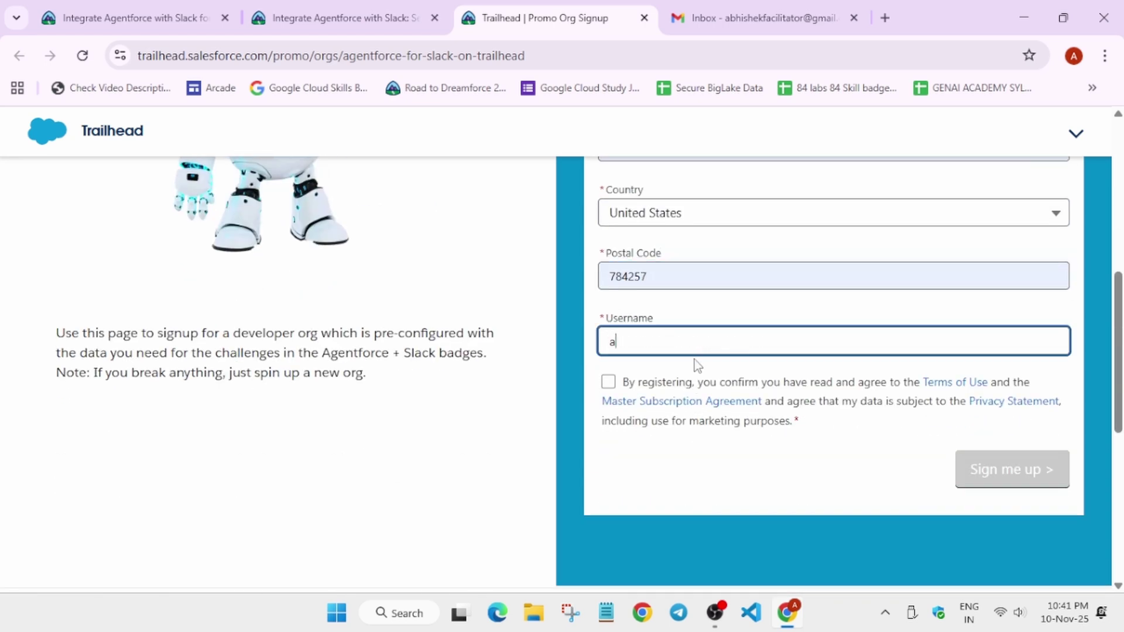
left_click(610, 382)
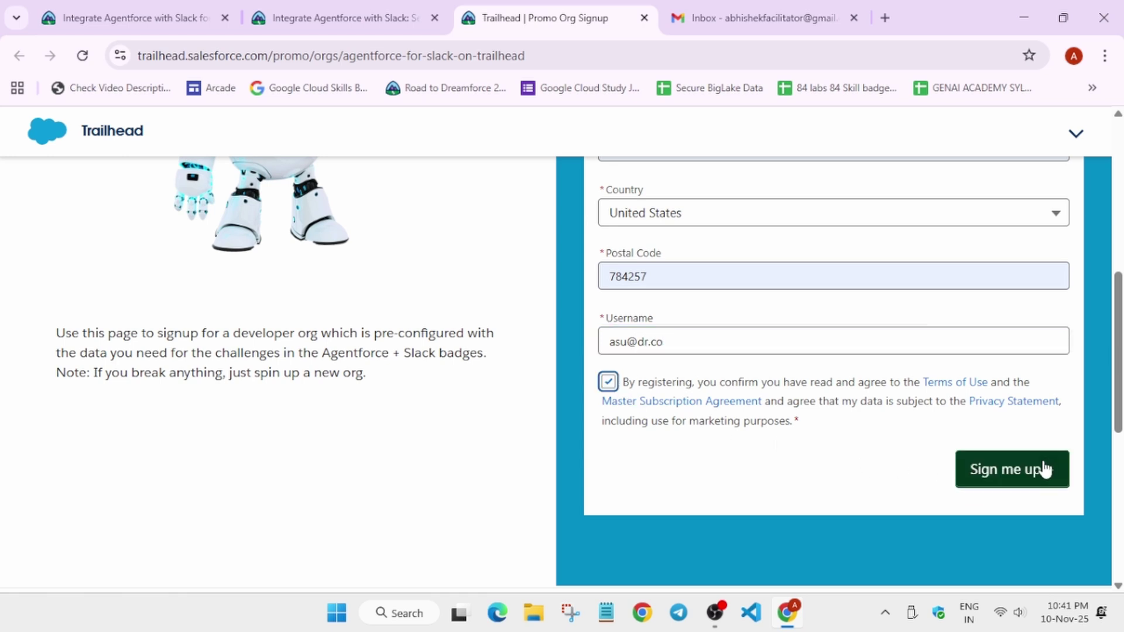
left_click(1025, 475)
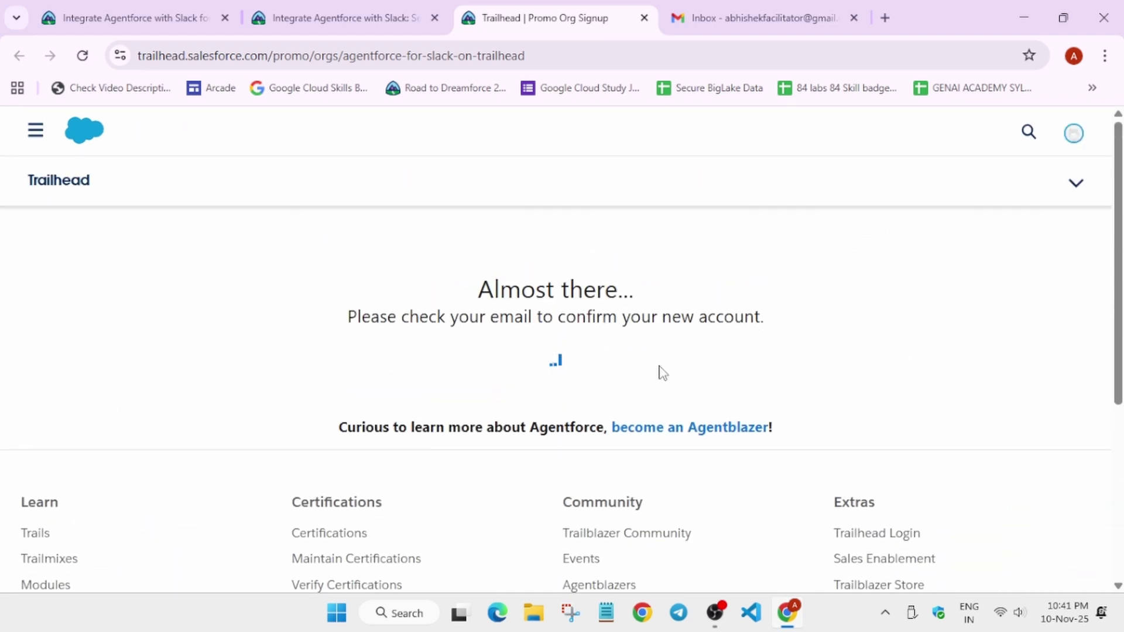
Step: Read the check-your-email confirmation message, then go to the Gmail inbox
left_click_drag(356, 319, 575, 357)
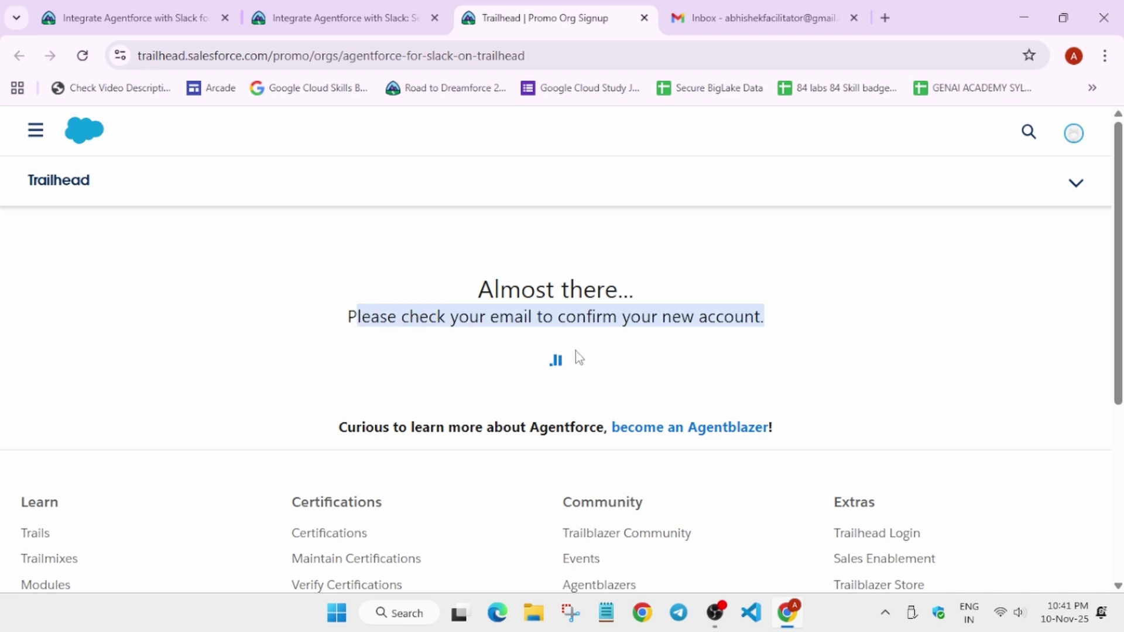
left_click_drag(725, 357, 725, 358)
left_click(724, 364)
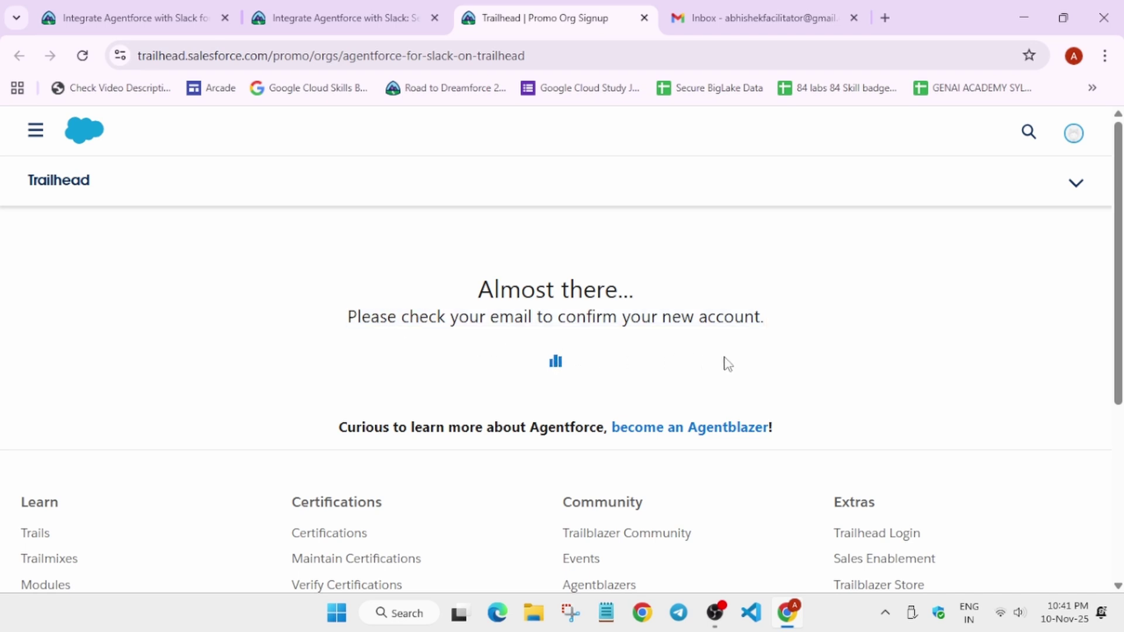
left_click(782, 8)
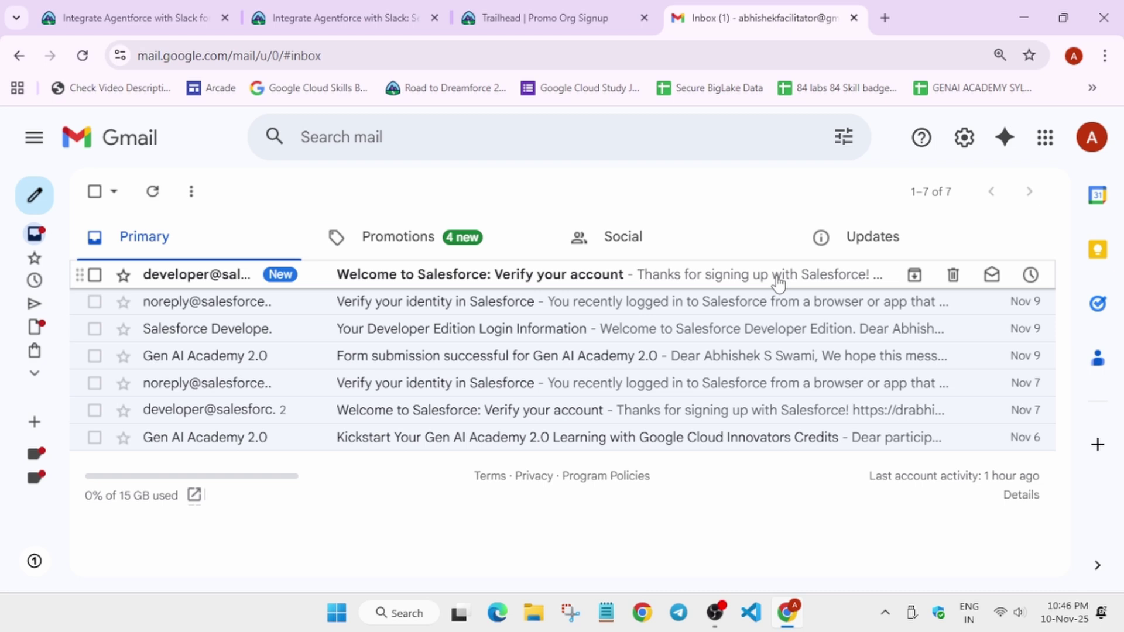
Step: Open the 'Welcome to Salesforce: Verify your account' email and click Verify Account
left_click(775, 280)
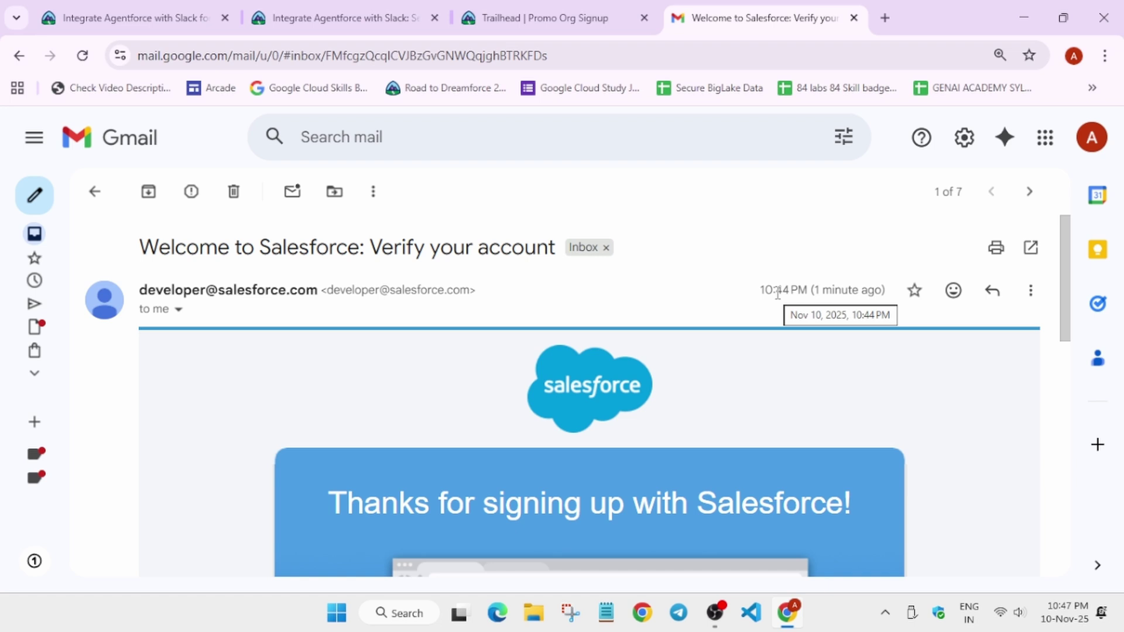
scroll(733, 283, "down", 5)
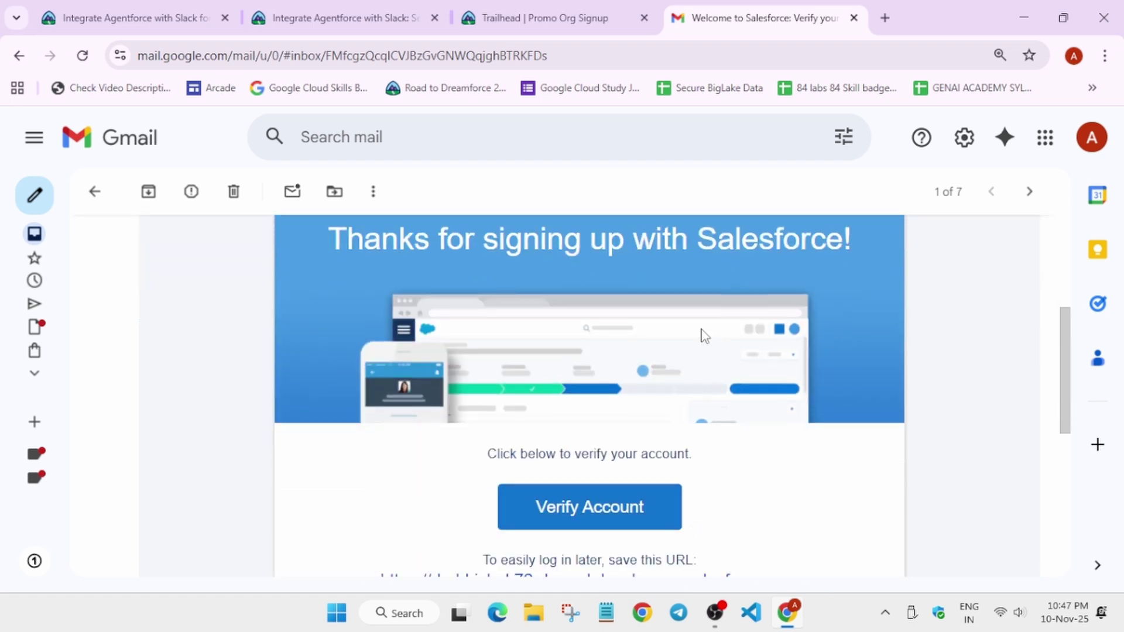
scroll(703, 329, "down", 5)
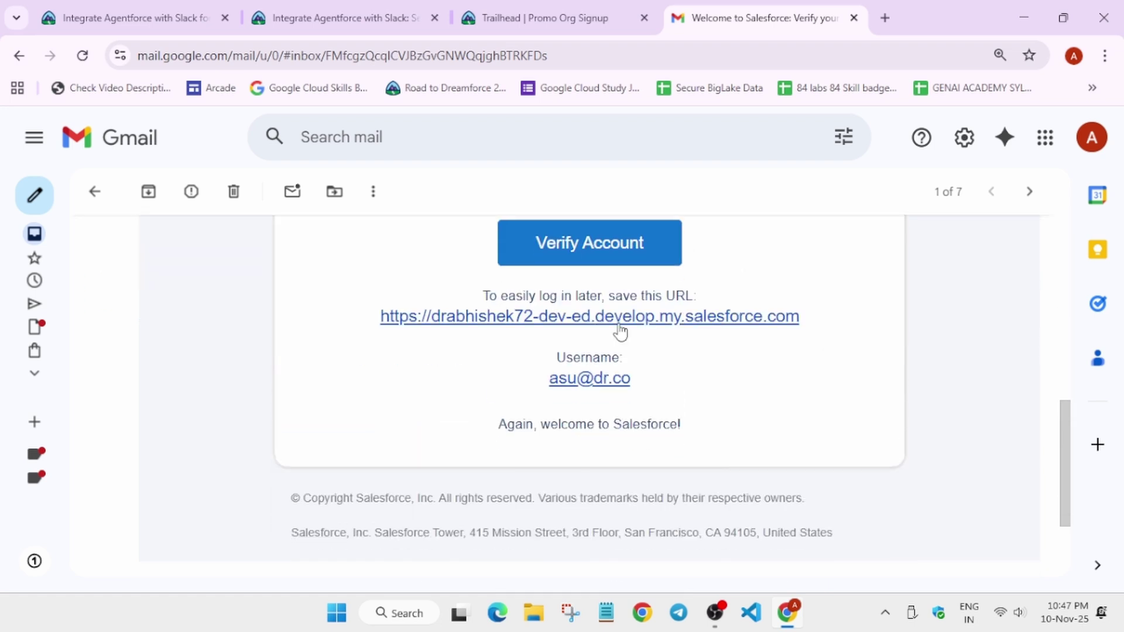
left_click(648, 255)
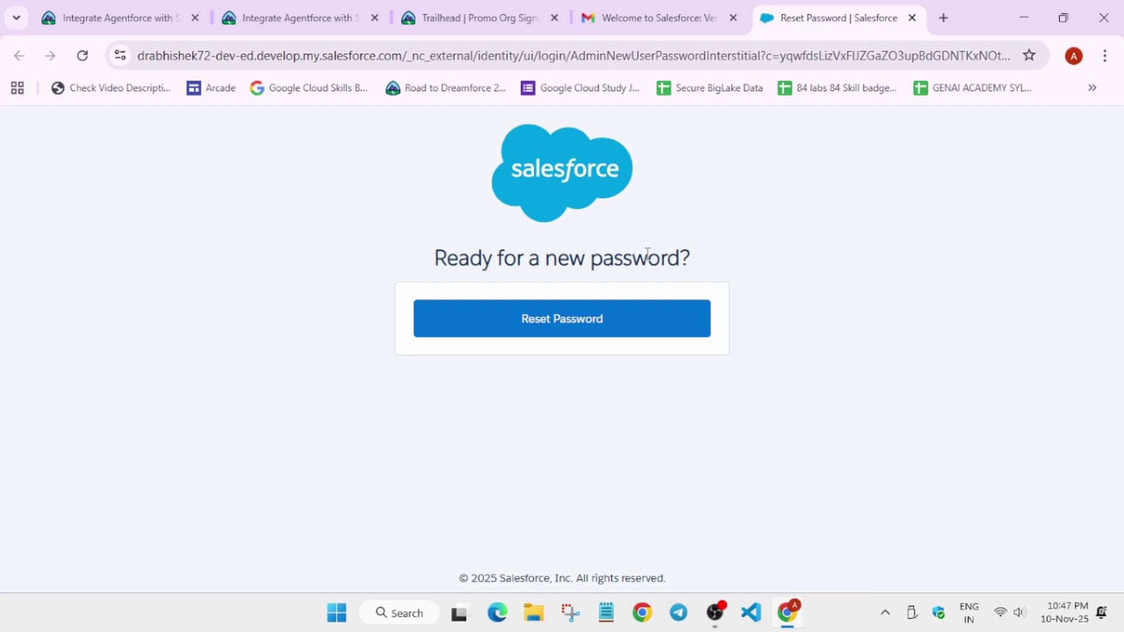
Step: Choose Reset Password to reach the Change Your Password form
left_click(530, 318)
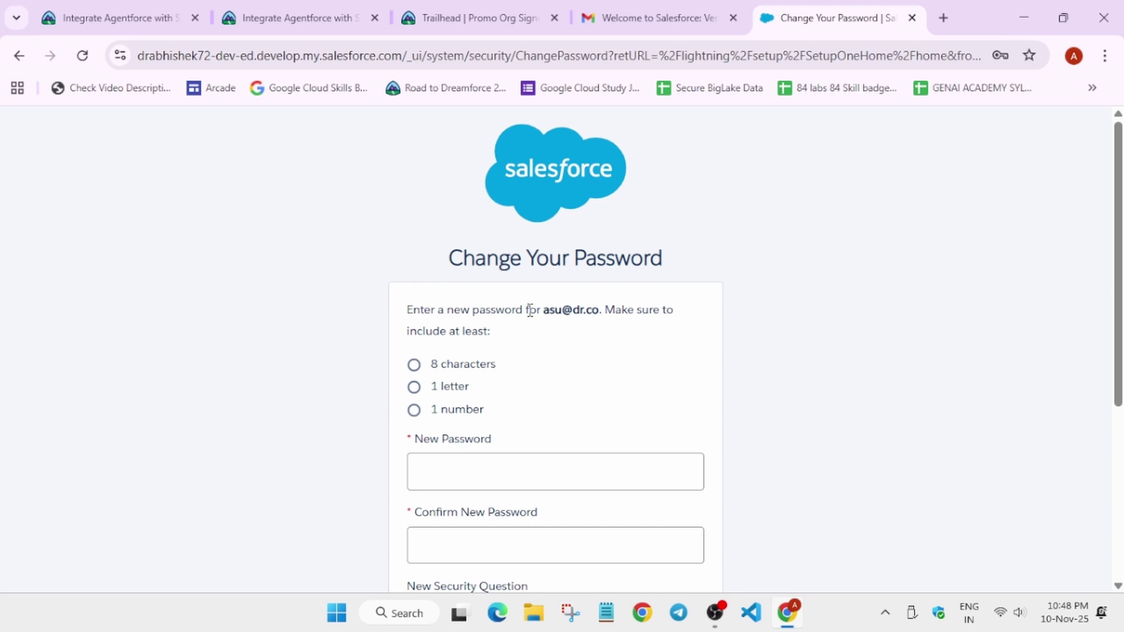
Step: Enter the new org password in both New Password and Confirm New Password
left_click(508, 472)
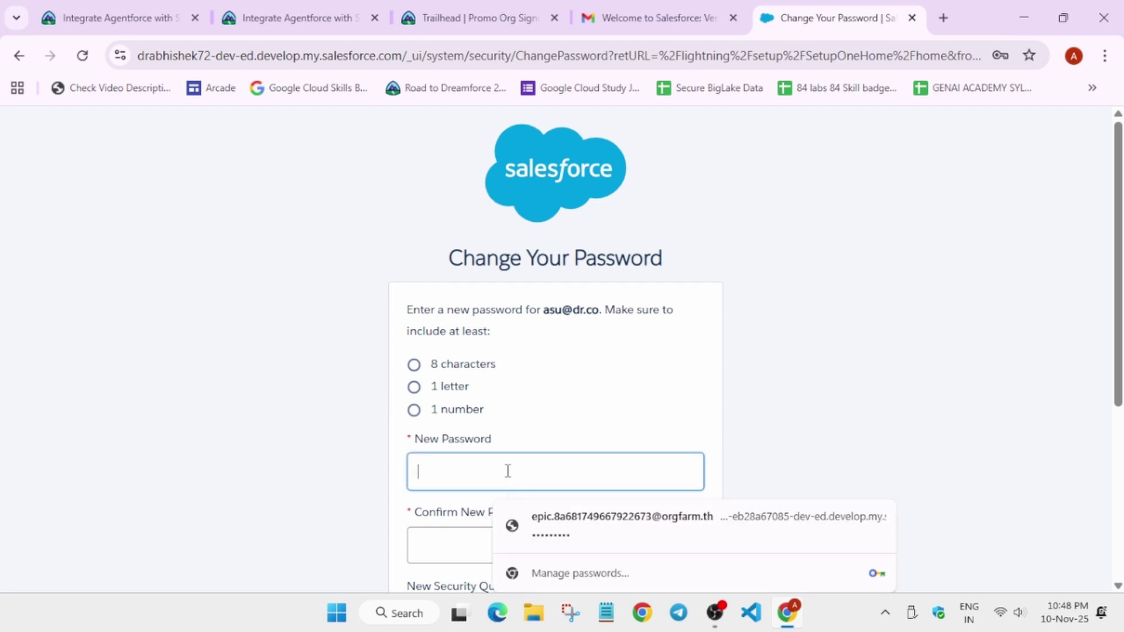
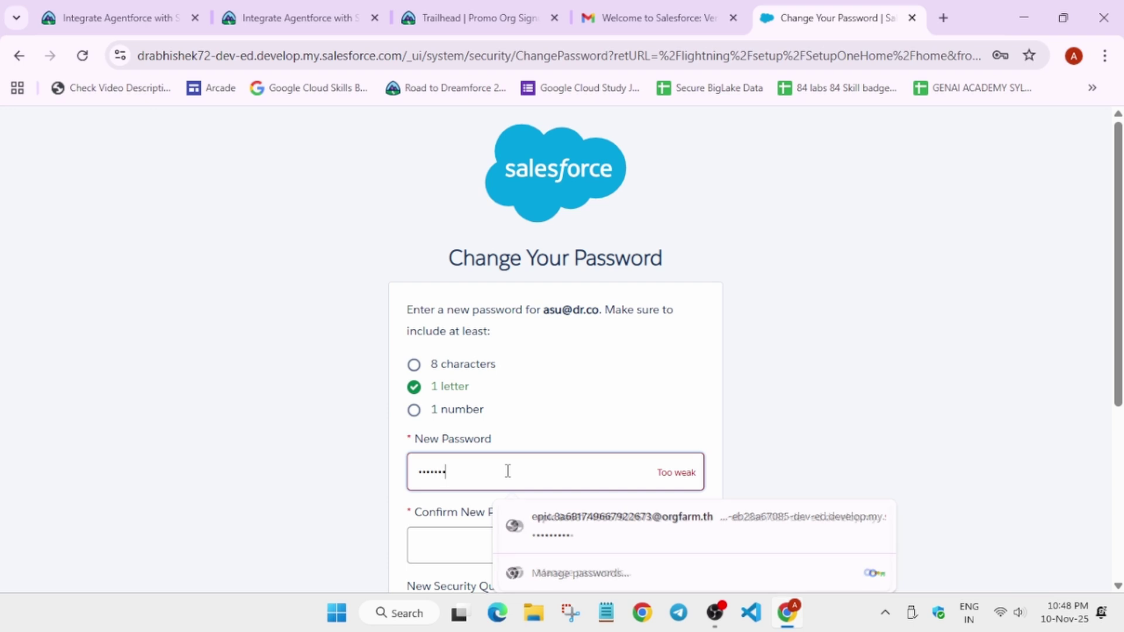
scroll(496, 468, "down", 3)
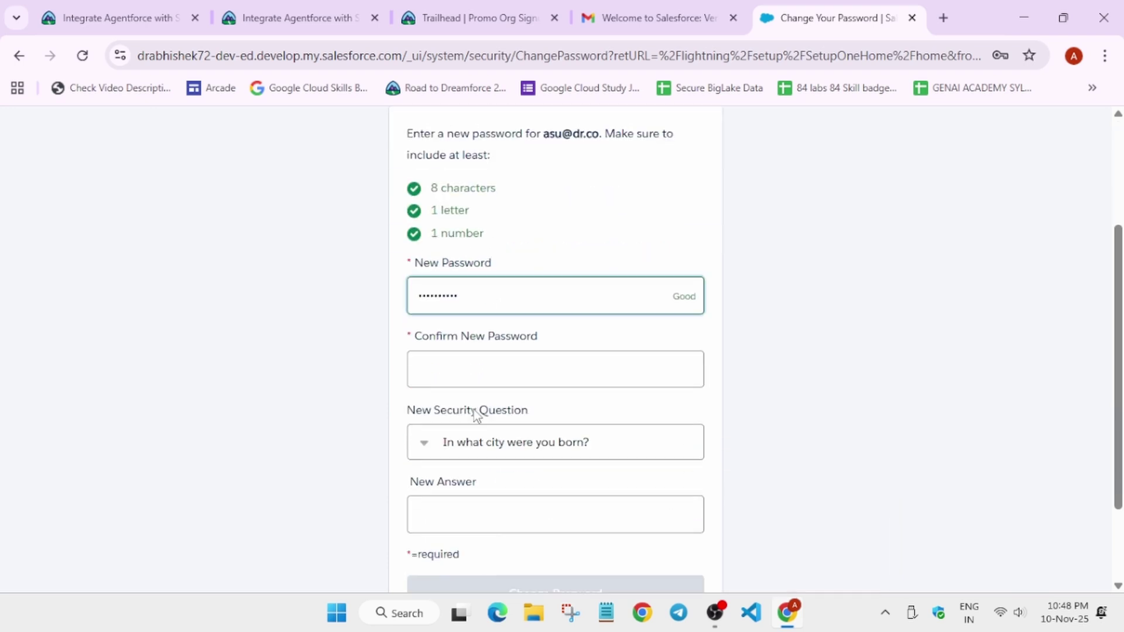
left_click(456, 367)
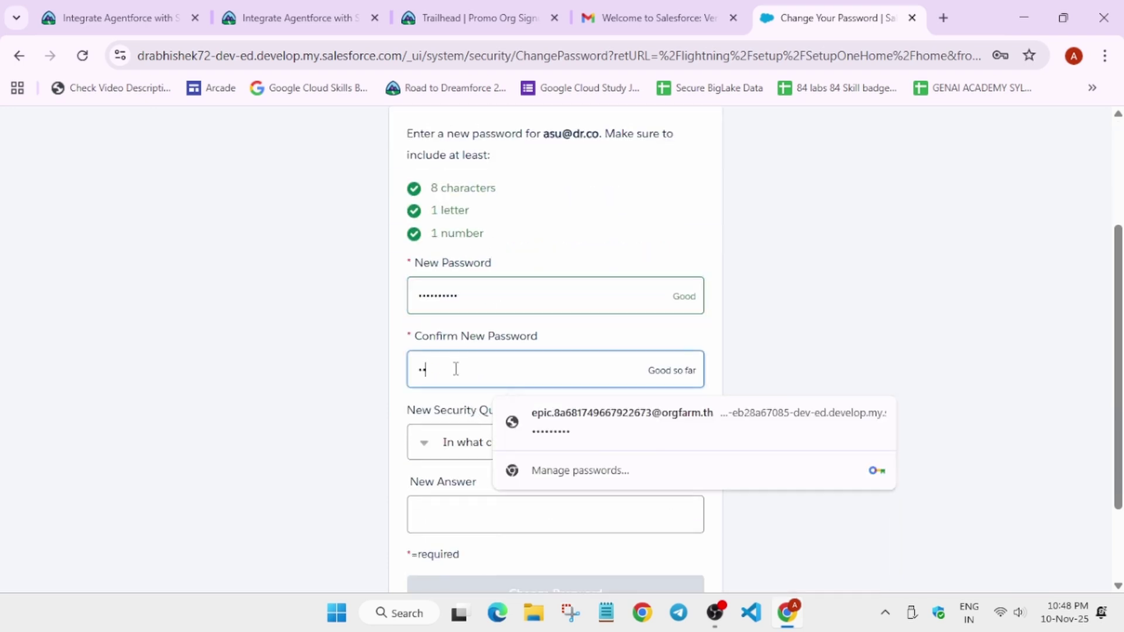
scroll(490, 310, "down", 2)
Step: Choose the 'What is your pet's name?' question, enter an answer, and change the password
left_click(490, 319)
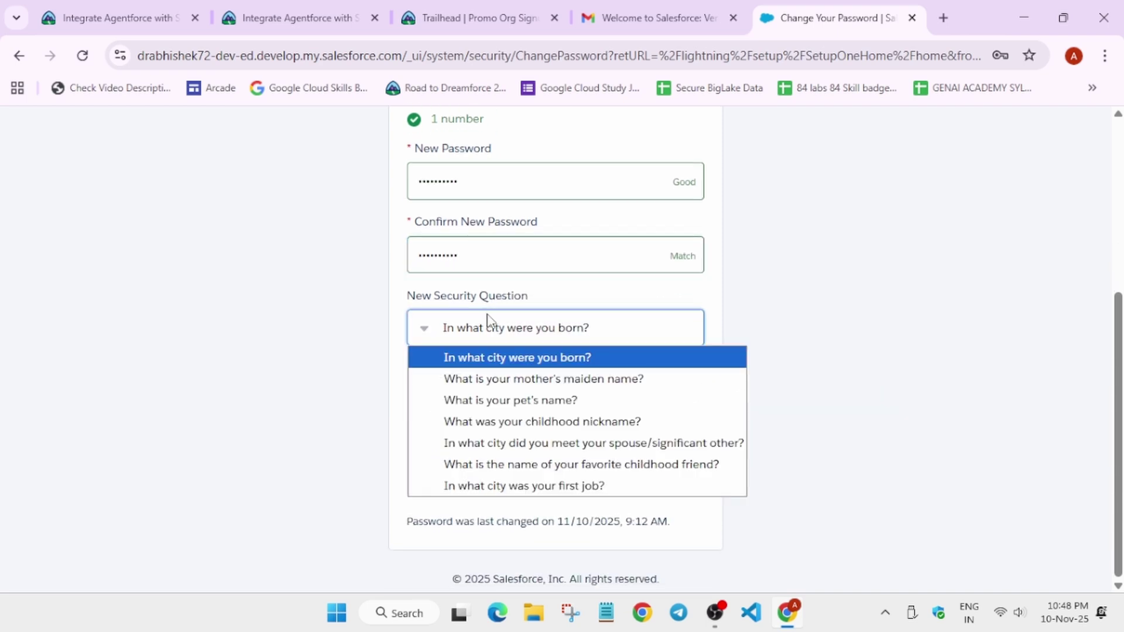
left_click(484, 360)
left_click(495, 338)
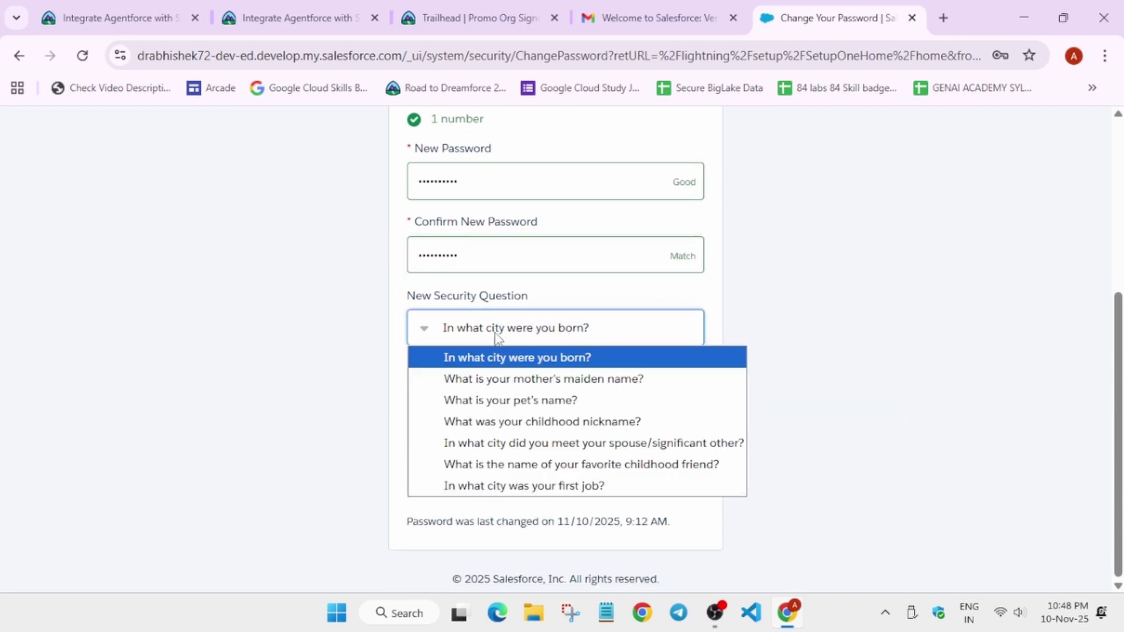
left_click(494, 401)
left_click(470, 411)
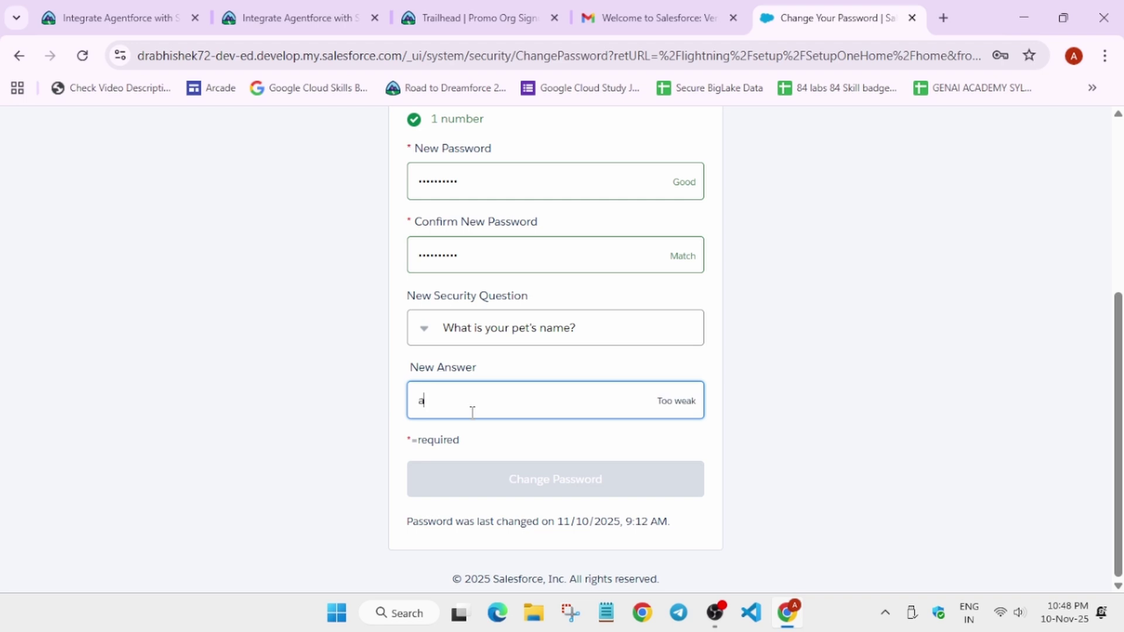
left_click(526, 477)
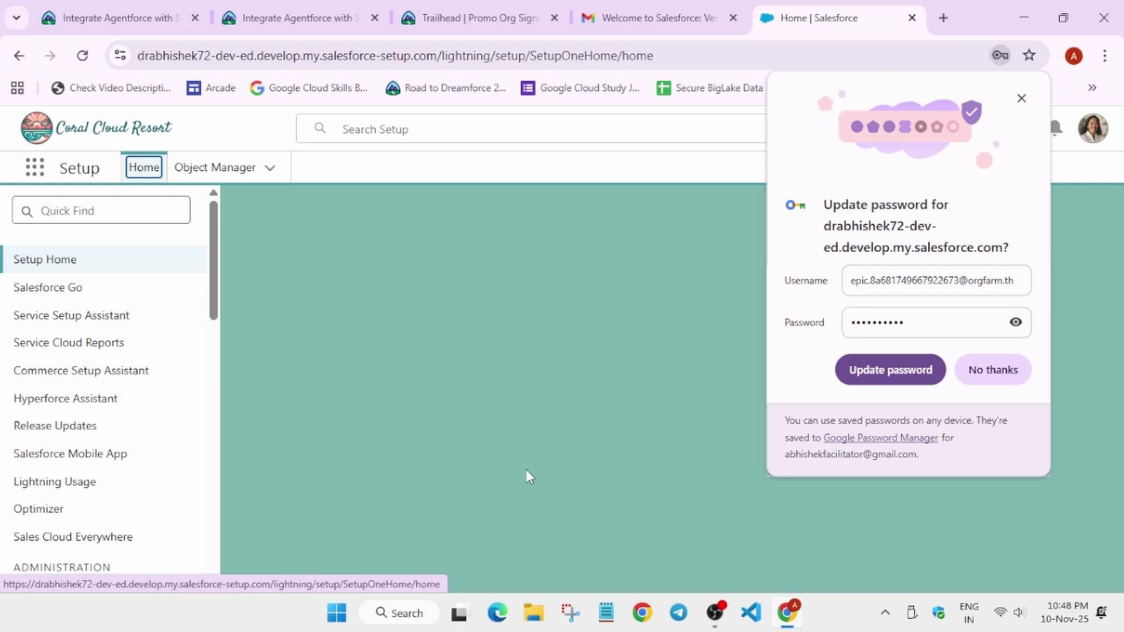
Step: Decline saving the password, close the promo signup tab, and scroll the project page to the challenge
left_click(990, 376)
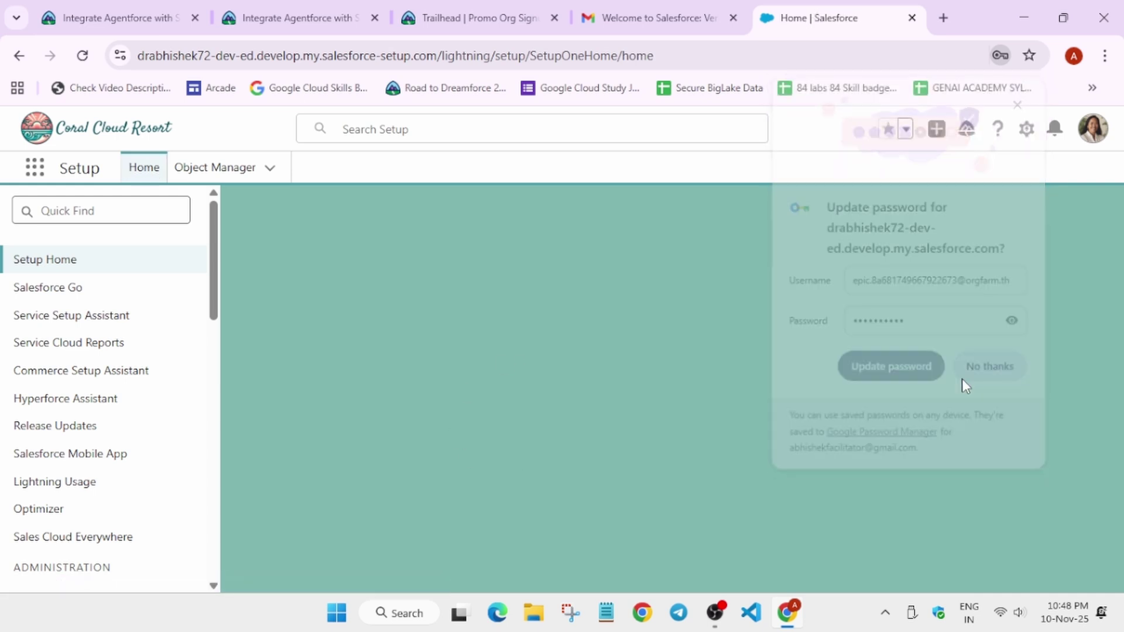
left_click(444, 11)
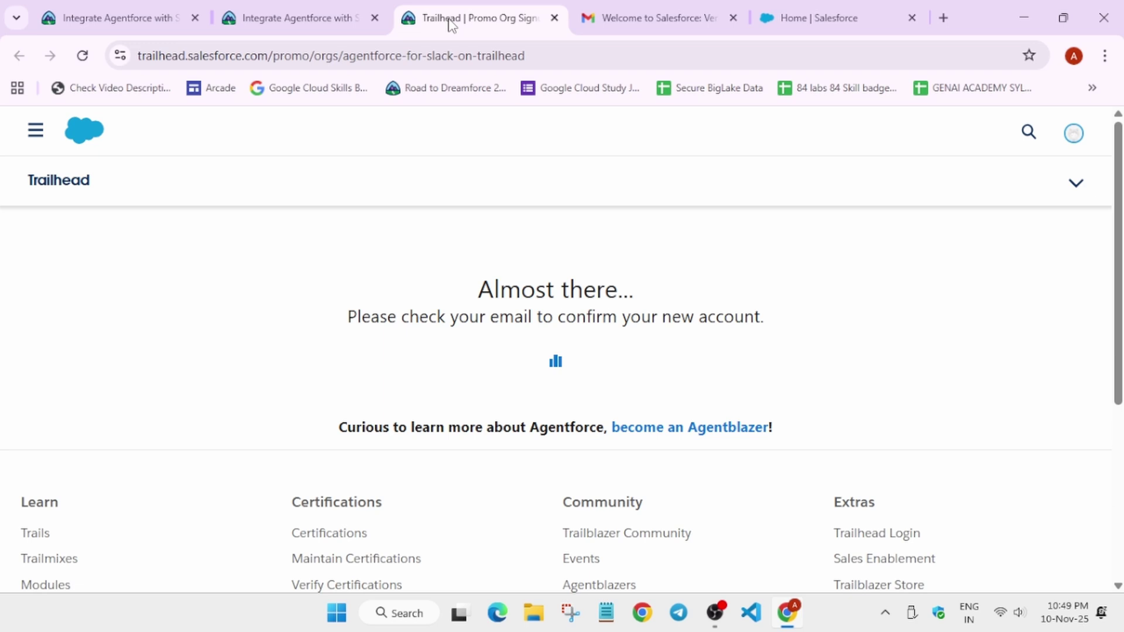
middle_click(450, 24)
left_click(272, 2)
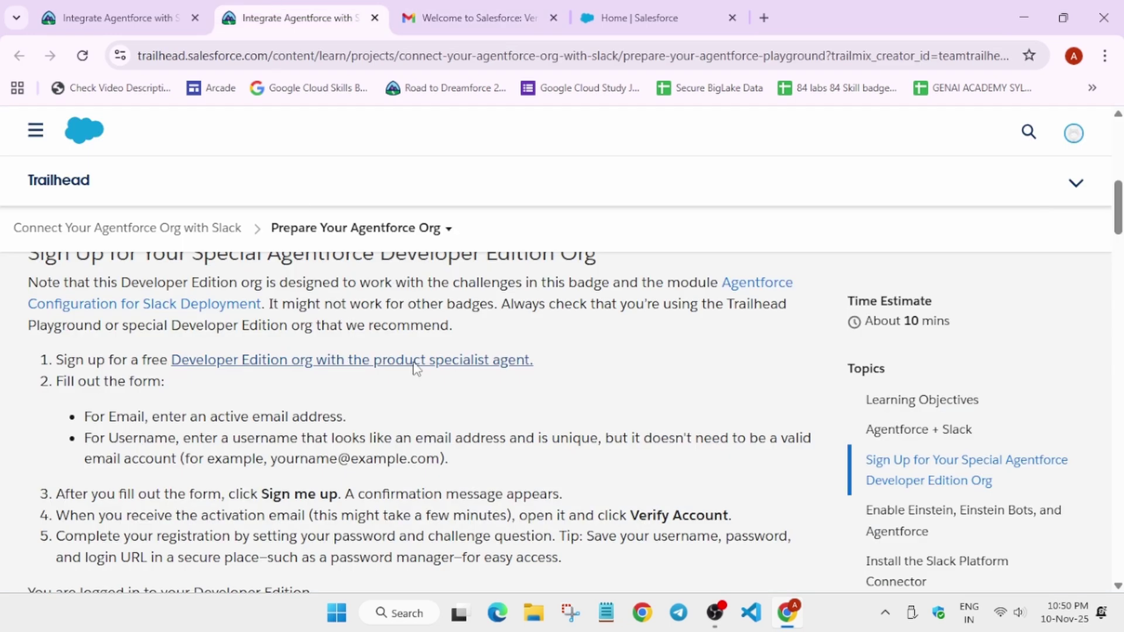
scroll(646, 490, "down", 10)
scroll(644, 489, "down", 20)
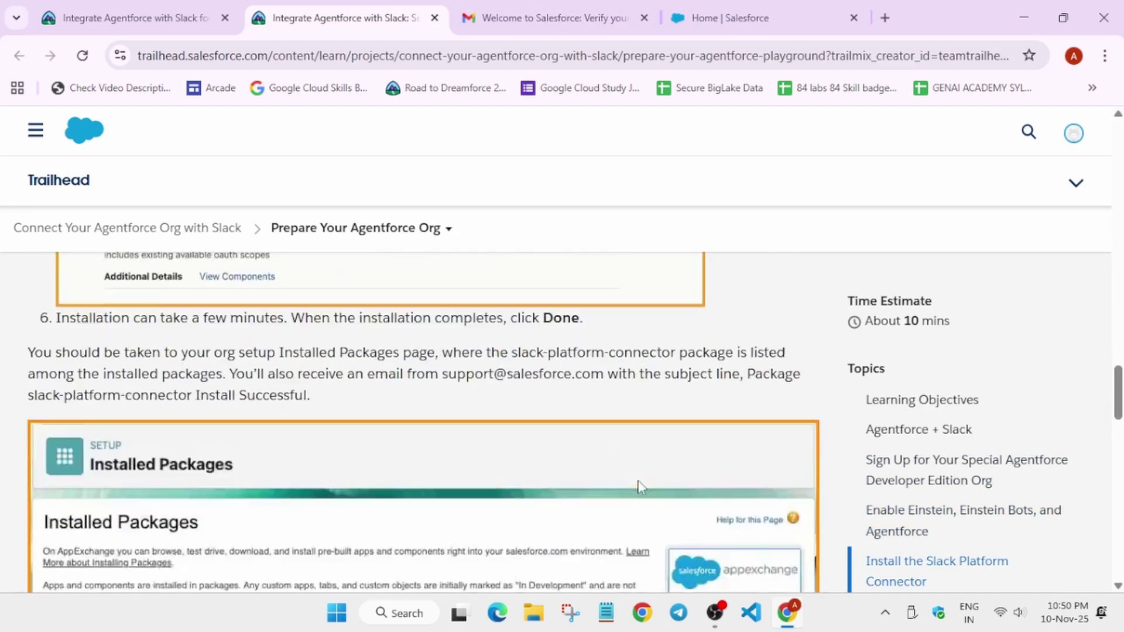
Step: Choose to connect a new hands-on org and copy the org username from the welcome email
left_click(656, 395)
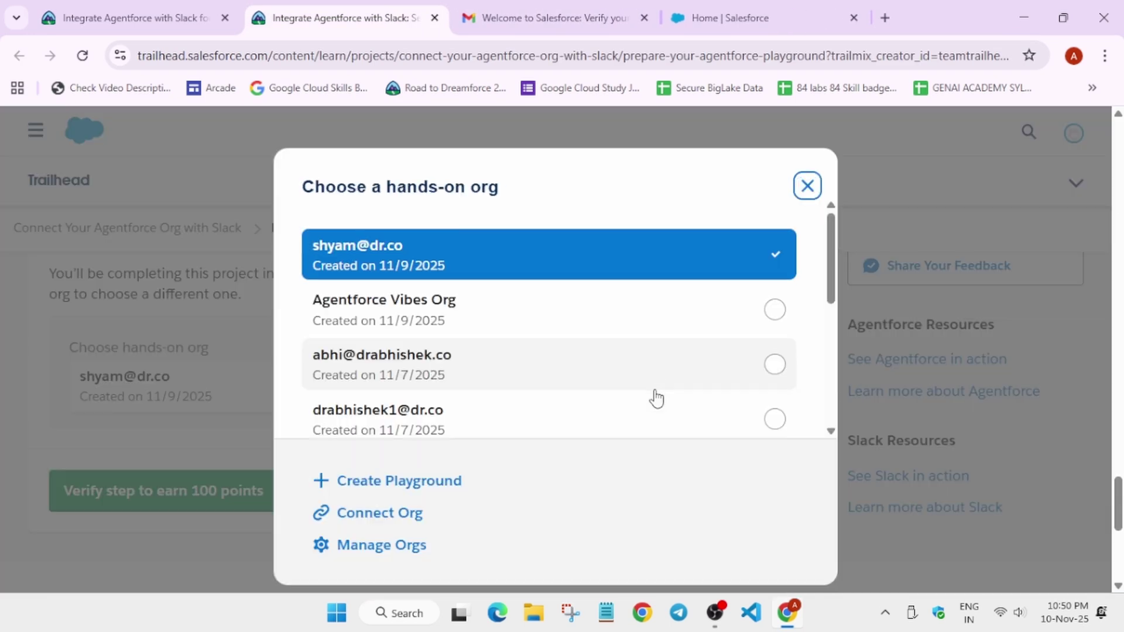
left_click(388, 525)
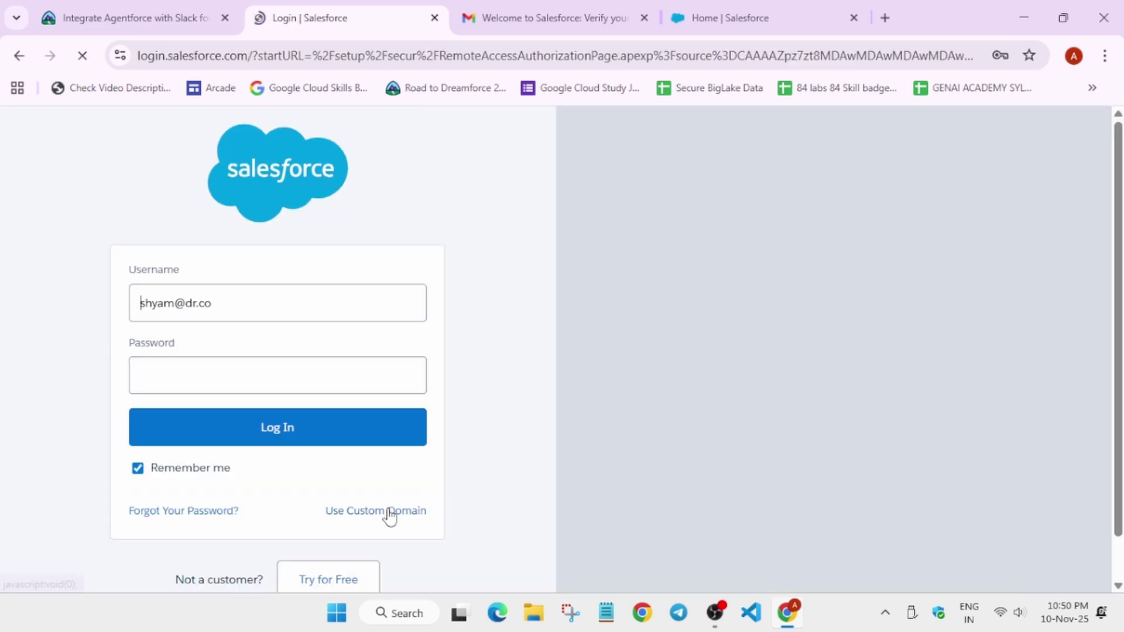
left_click(495, 16)
right_click(572, 384)
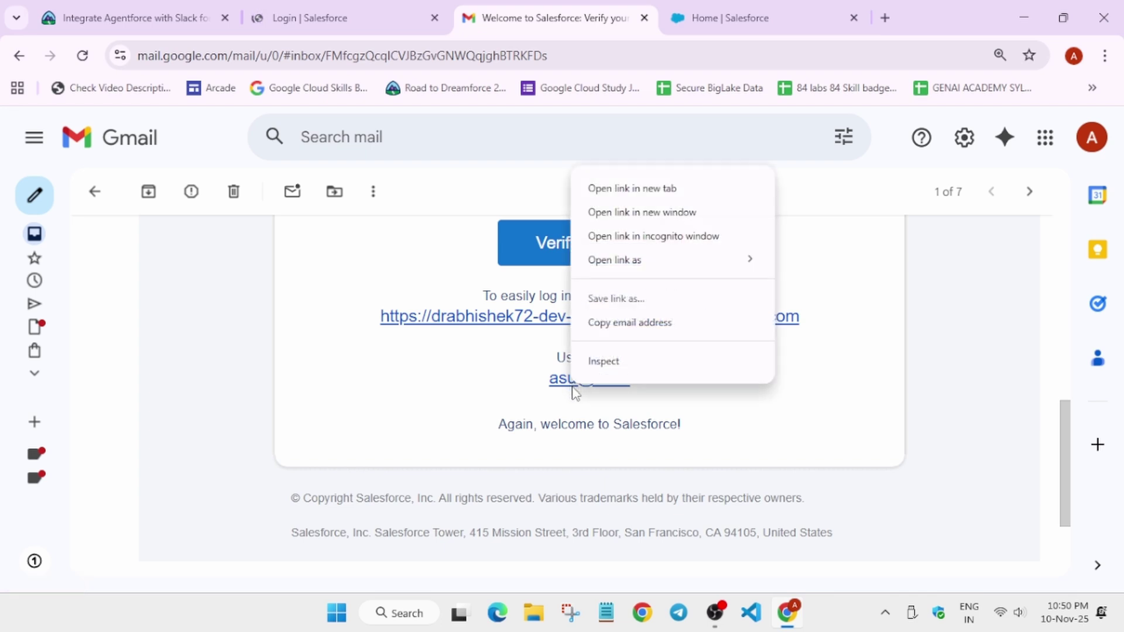
left_click(622, 326)
Step: Replace the login username with the copied one, enter the password, and log in
left_click(261, 17)
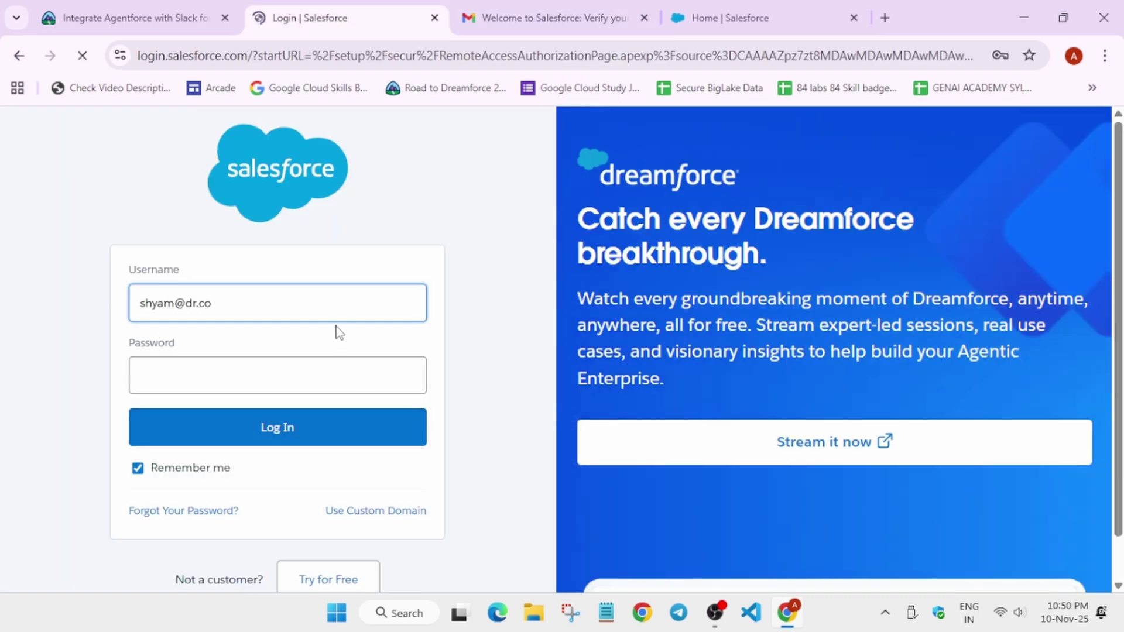
left_click(346, 312)
key("ctrl+a")
key("ctrl+v")
left_click(270, 369)
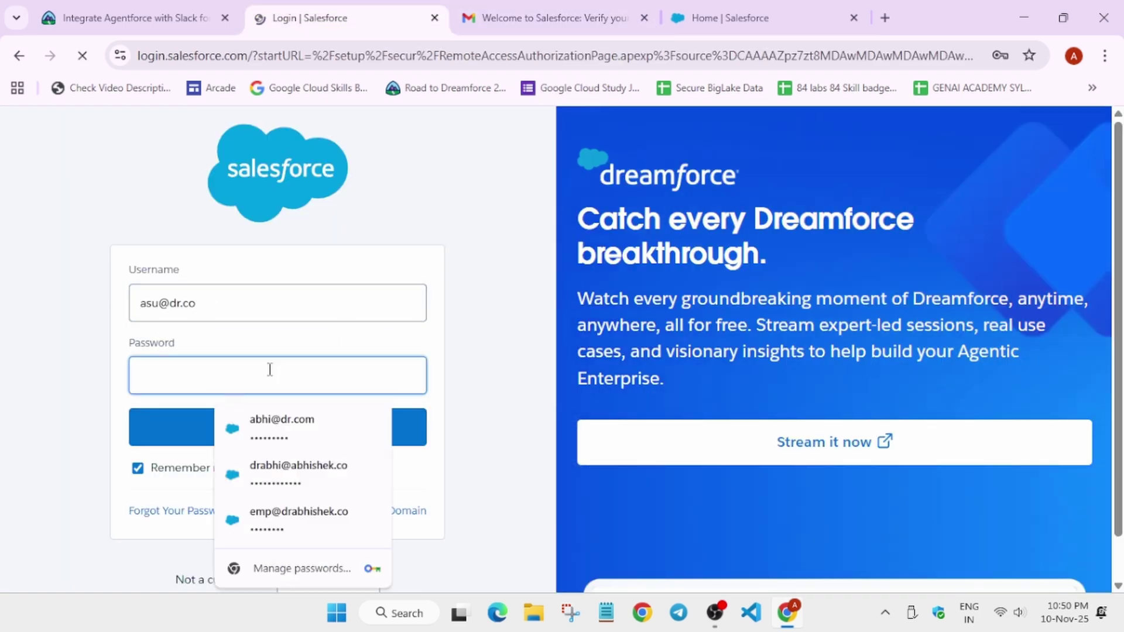
type("********")
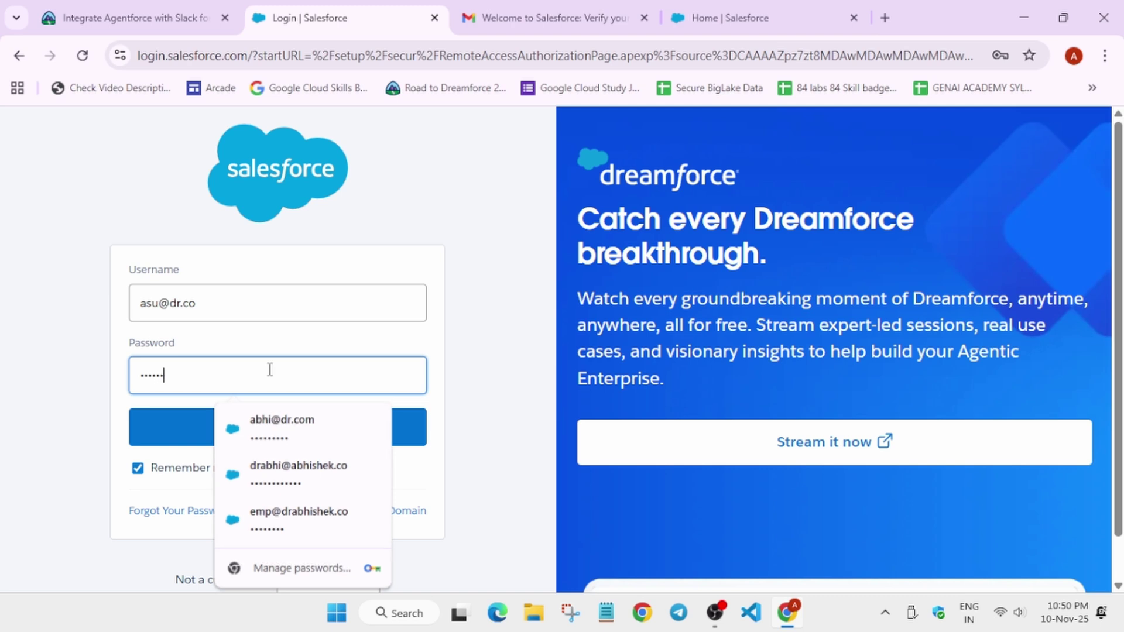
type("**")
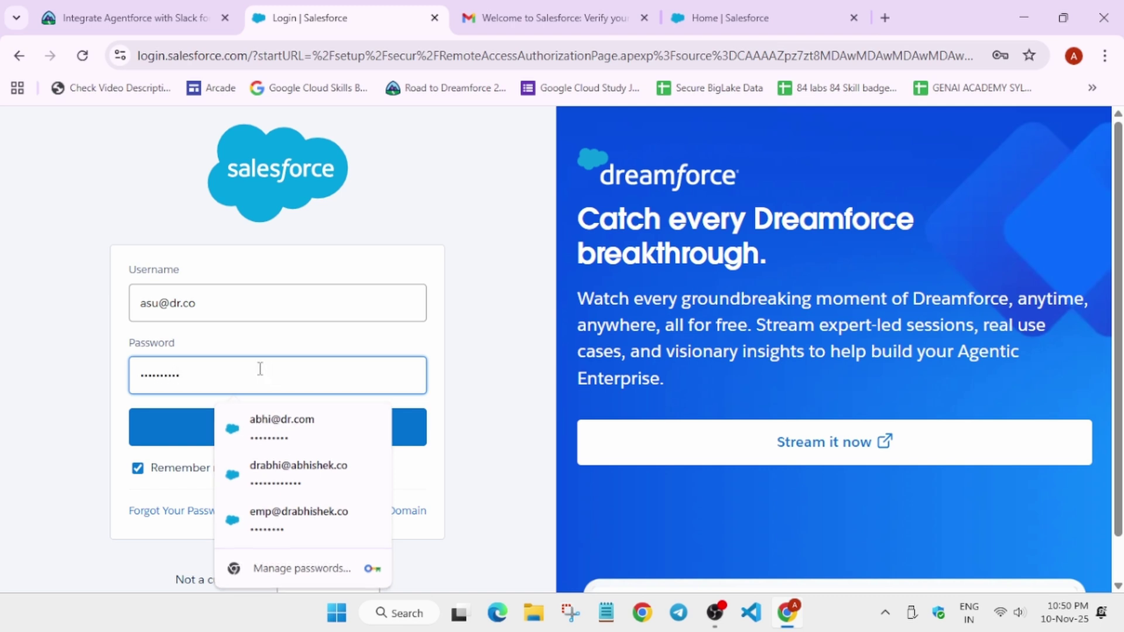
left_click(164, 438)
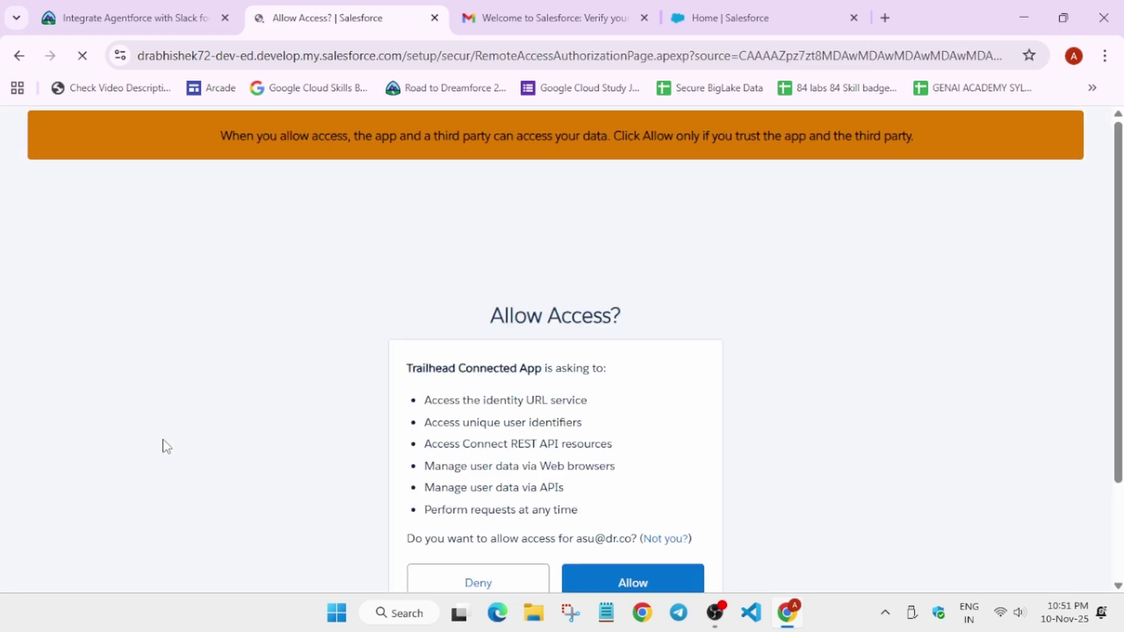
Step: Allow Trailhead access to the org, save the connection, and scroll to the Verify Step
scroll(459, 421, "down", 2)
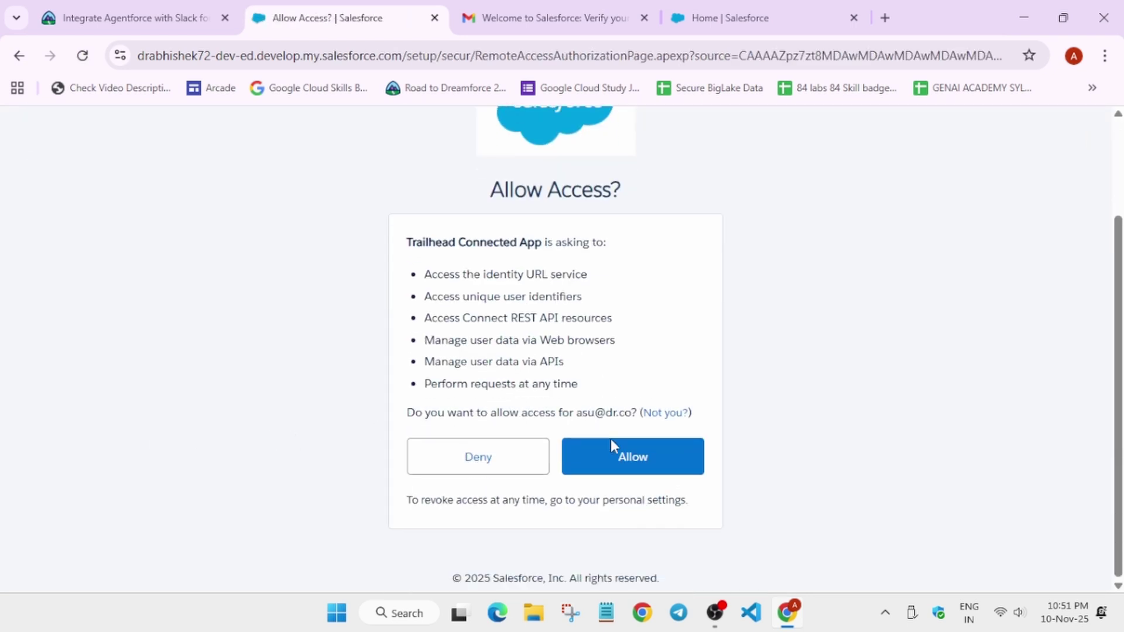
left_click(587, 472)
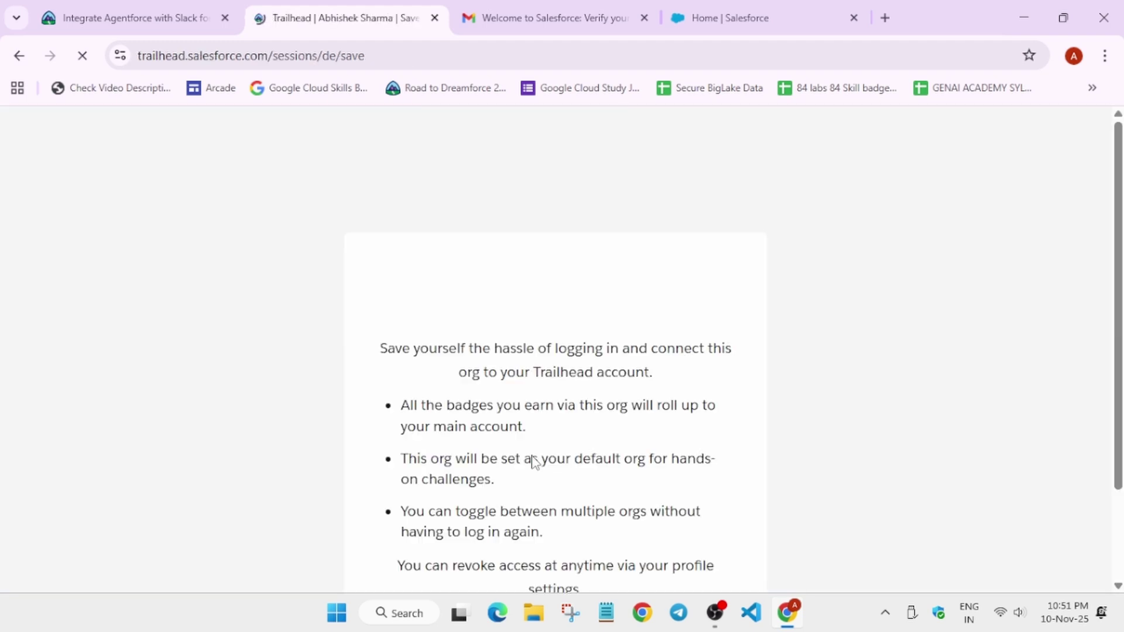
scroll(585, 464, "down", 5)
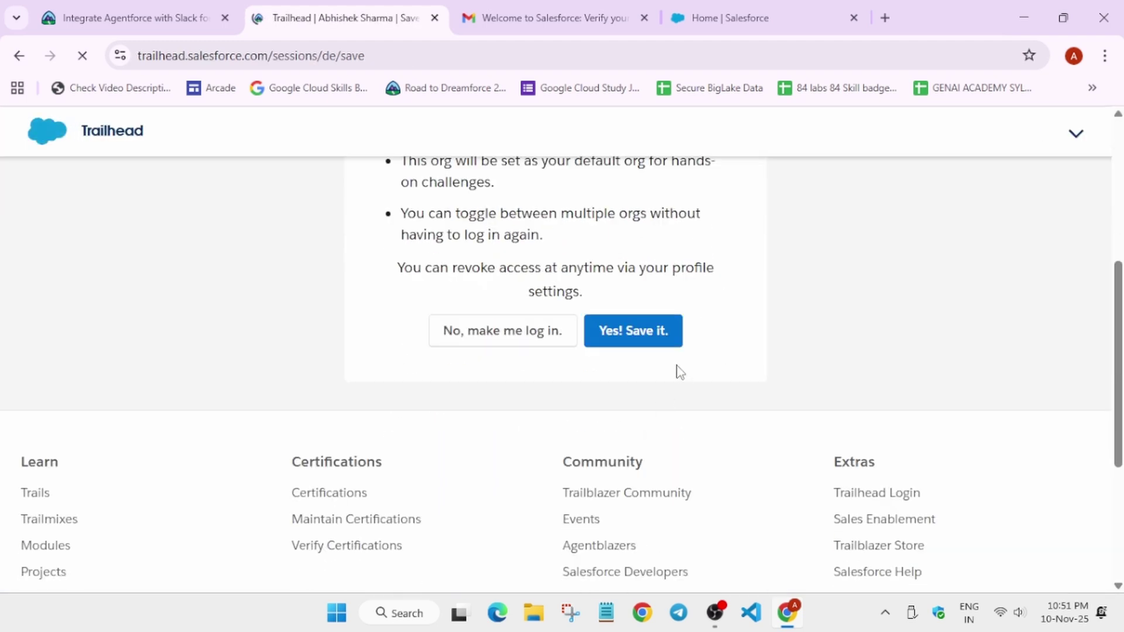
left_click(666, 346)
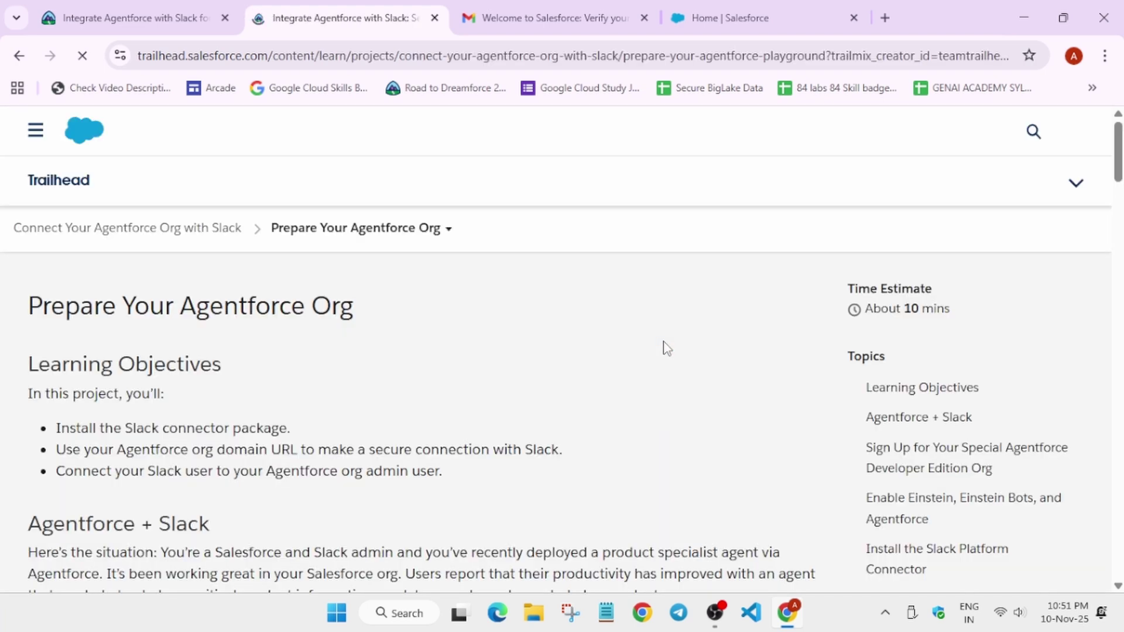
scroll(663, 353, "down", 15)
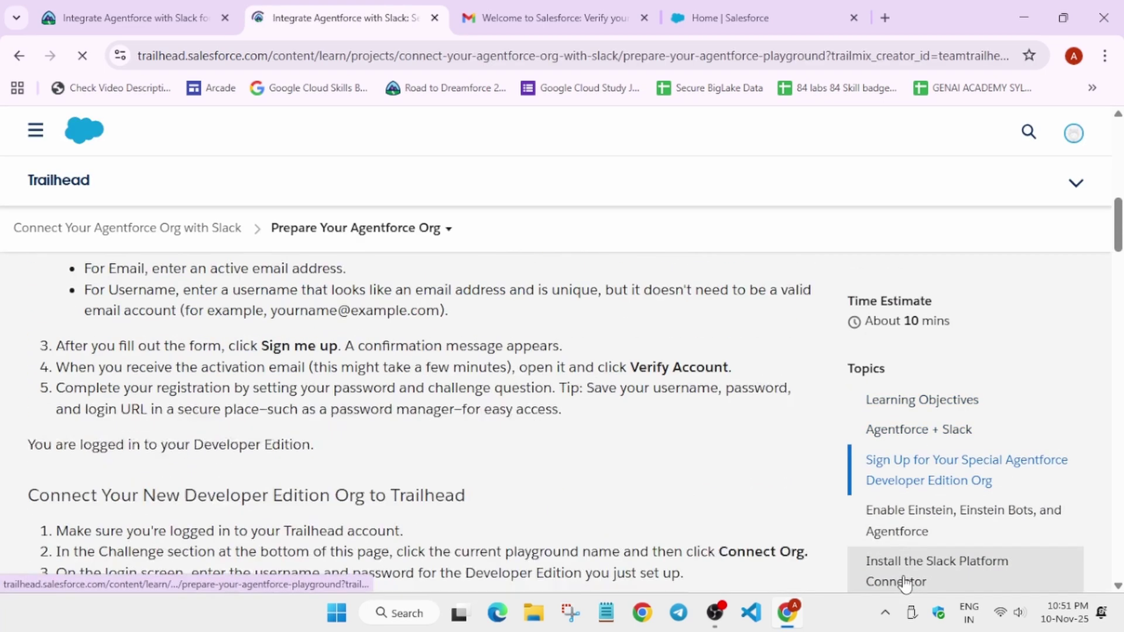
scroll(905, 580, "down", 20)
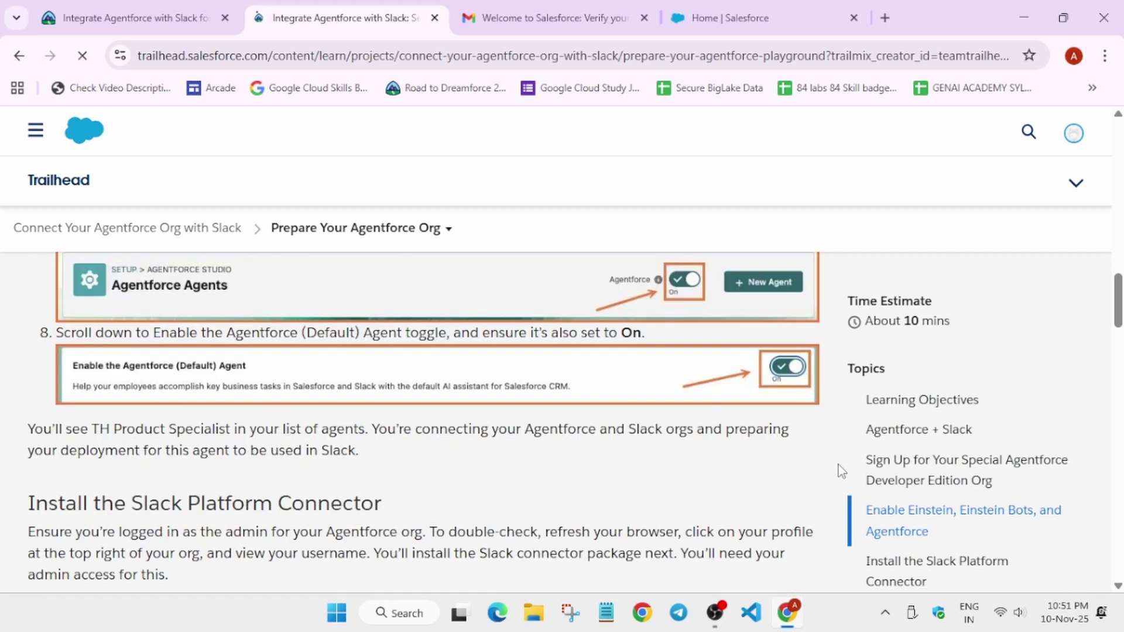
left_click_drag(1119, 361, 1119, 486)
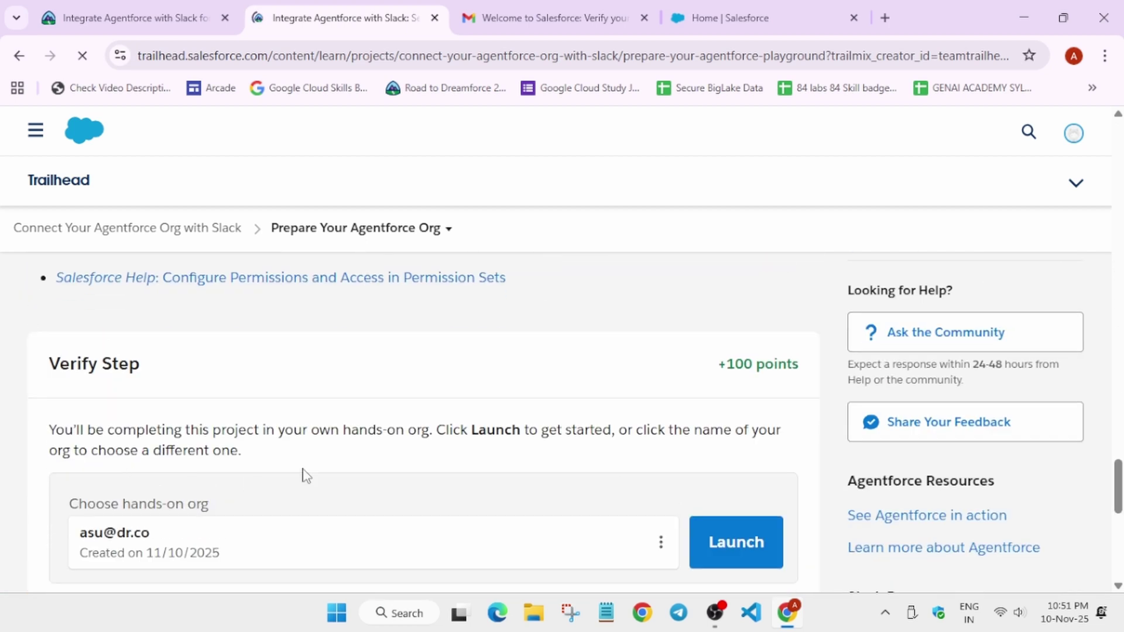
Step: Launch the hands-on org, close the Gmail and old Salesforce tabs, and search Quick Find for 'einstein setup'
left_click(702, 554)
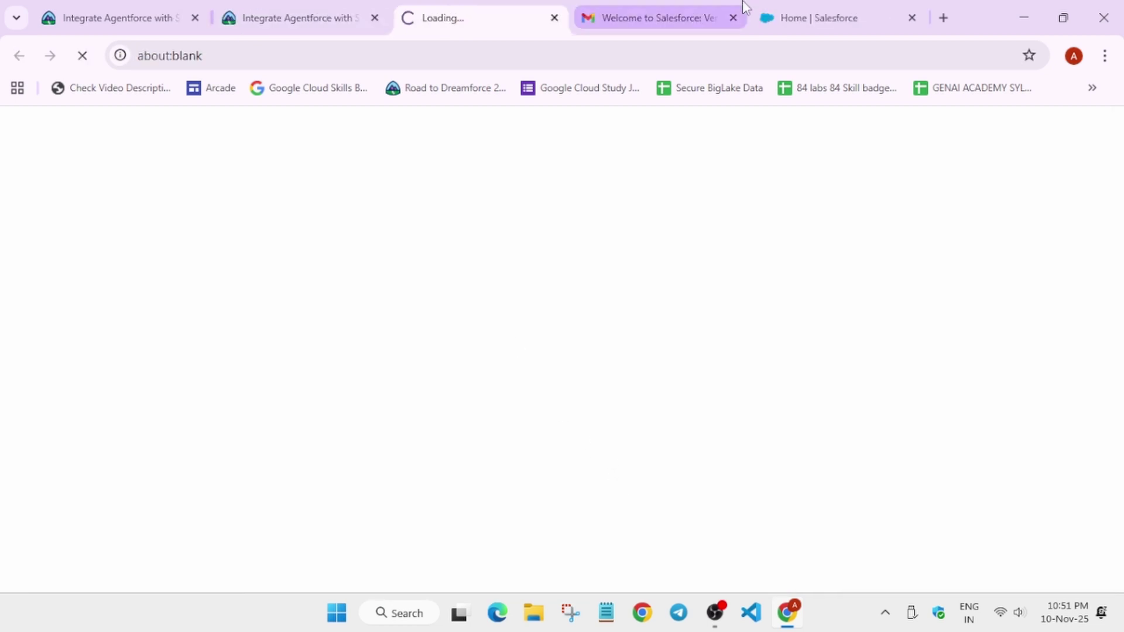
left_click(733, 18)
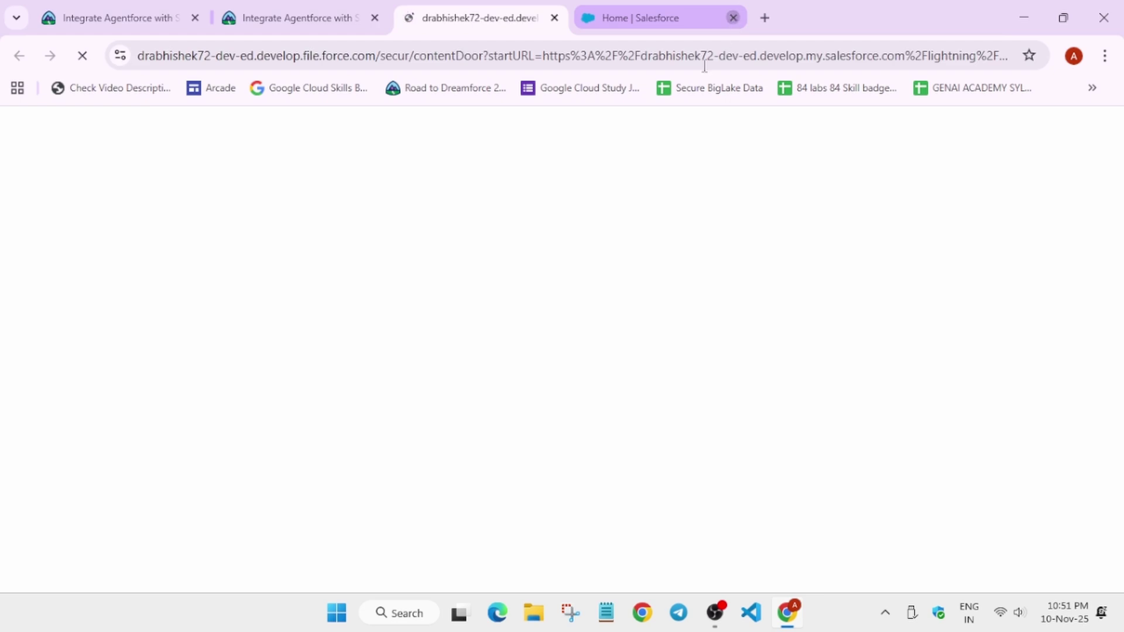
left_click(733, 17)
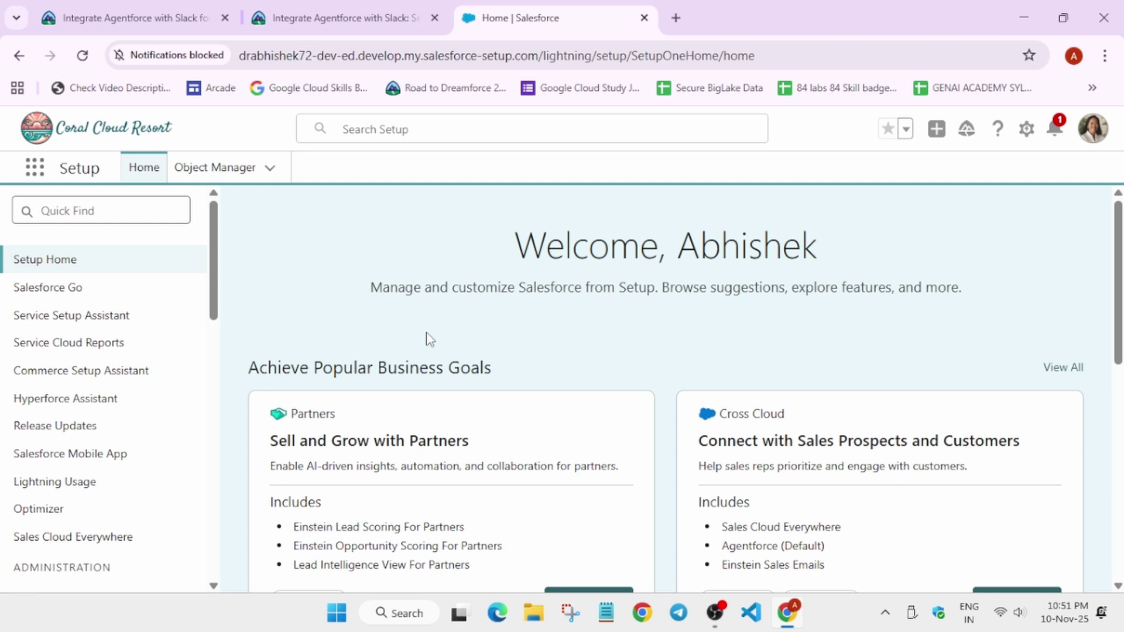
left_click(159, 206)
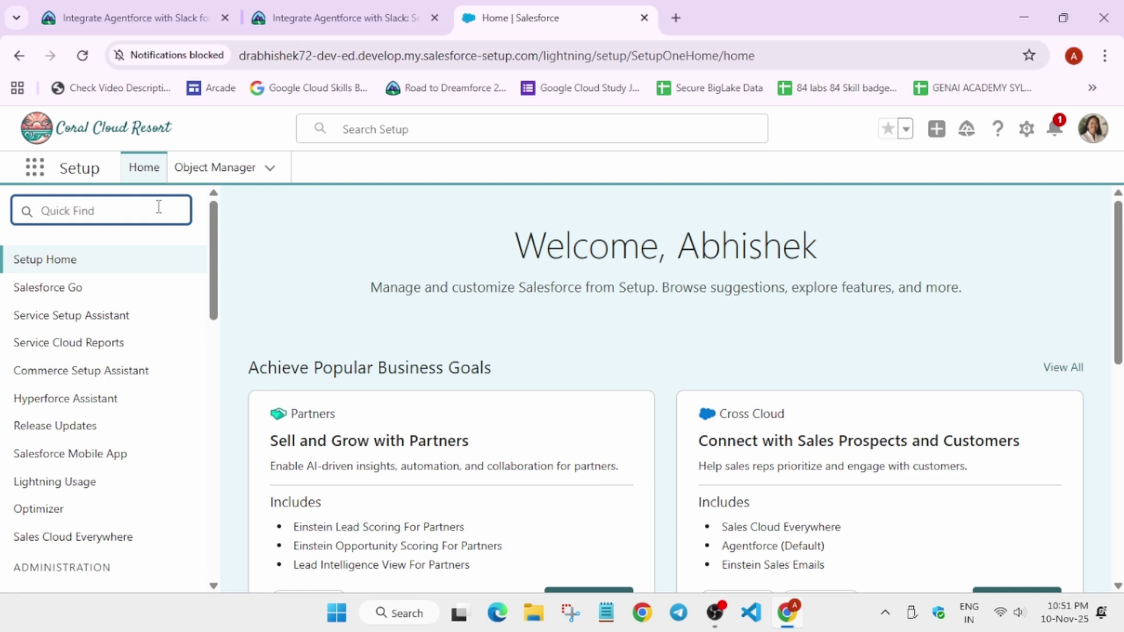
type("einstein")
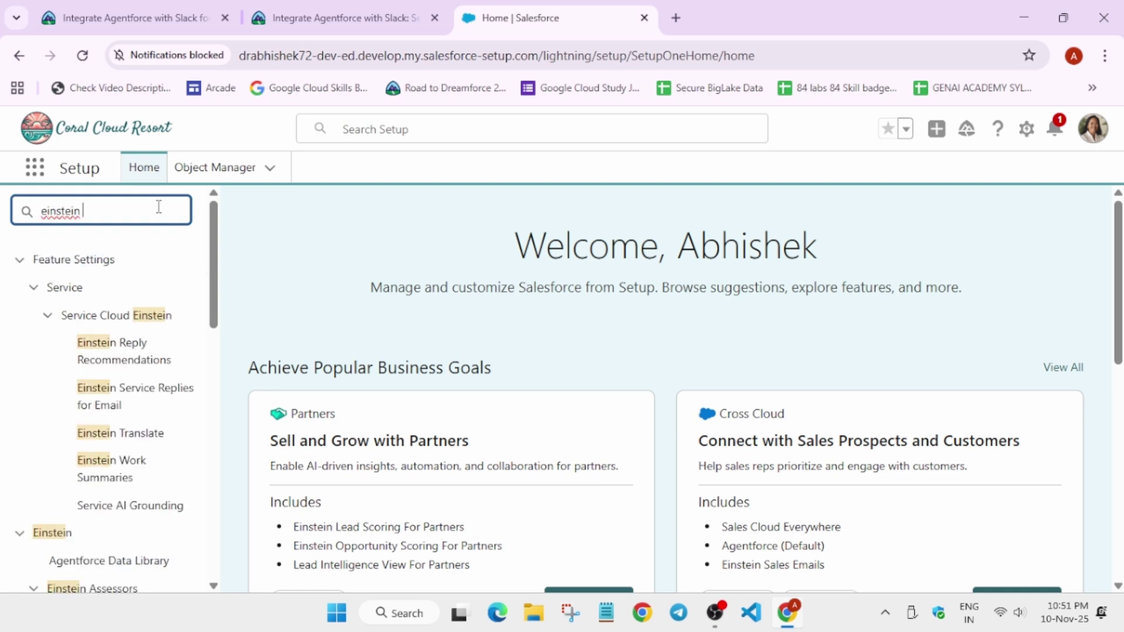
type(" setup")
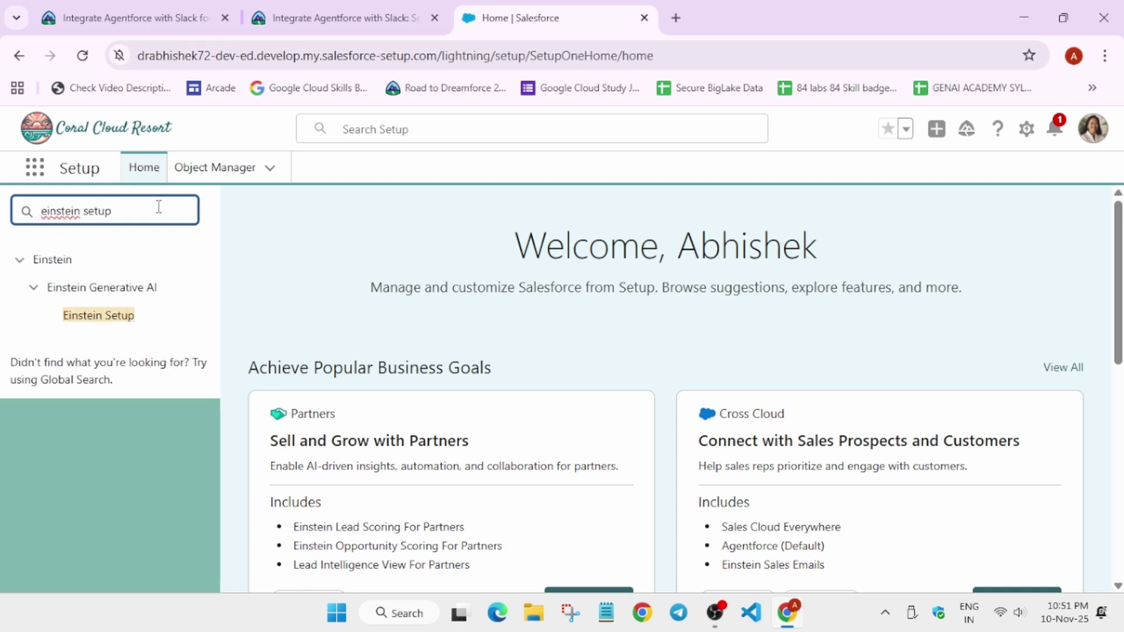
Step: Switch 'Turn on Einstein' on in Einstein Setup, then change the Quick Find search to 'einstein bots'
left_click(69, 320)
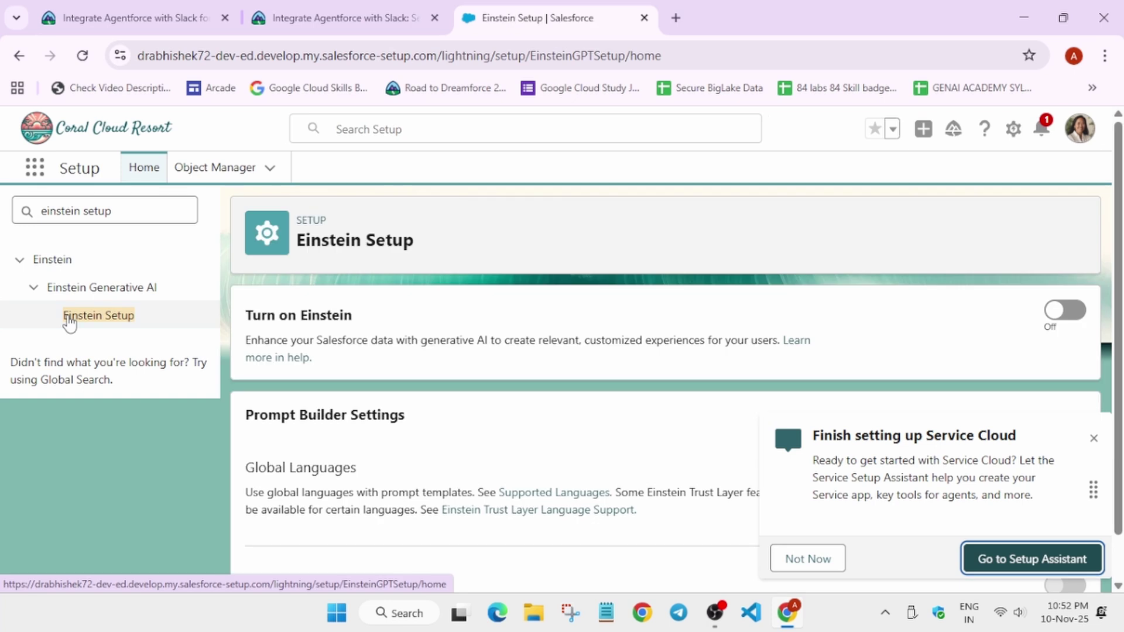
left_click(1055, 313)
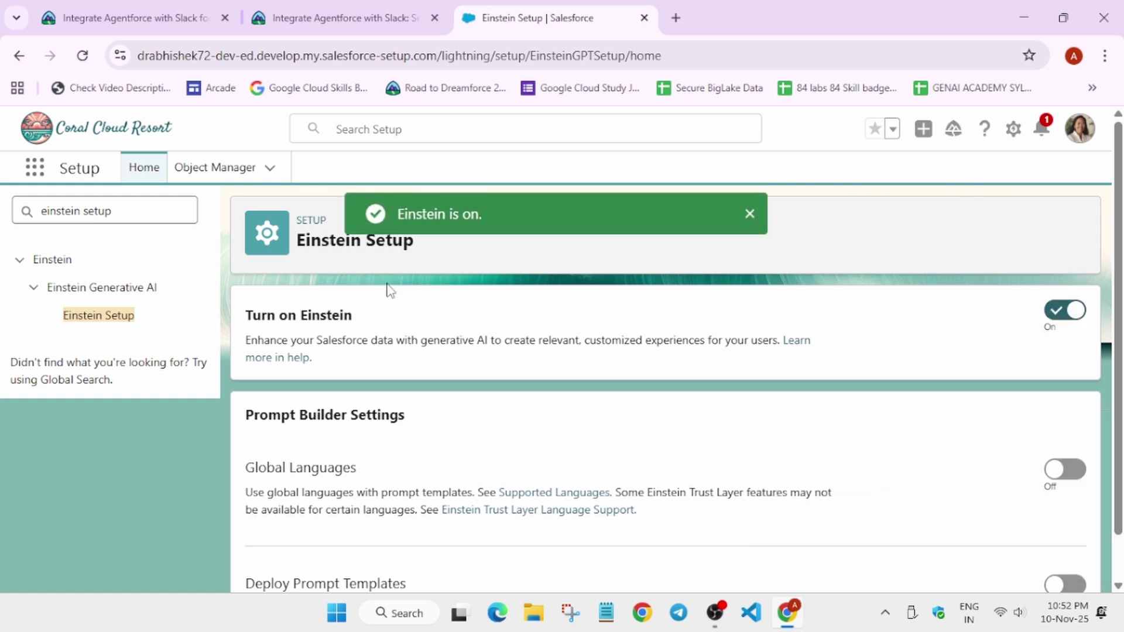
left_click_drag(111, 212, 86, 216)
type("bots")
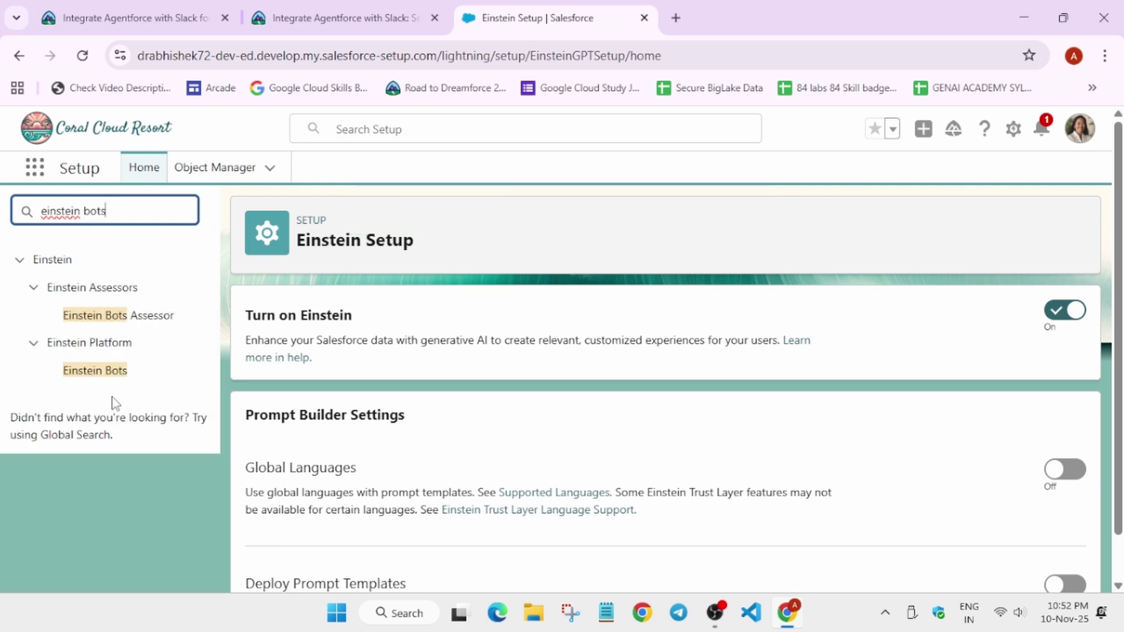
Step: Flip the Einstein Bots toggle to On on the Einstein Bots settings page under Einstein Platform
left_click(106, 375)
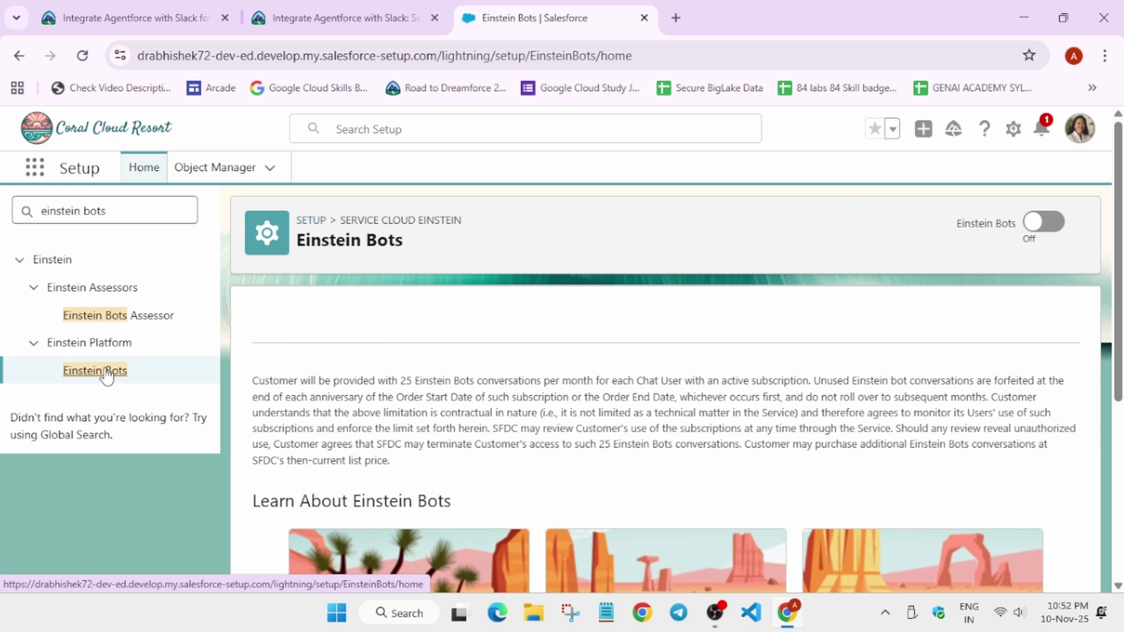
left_click(1046, 222)
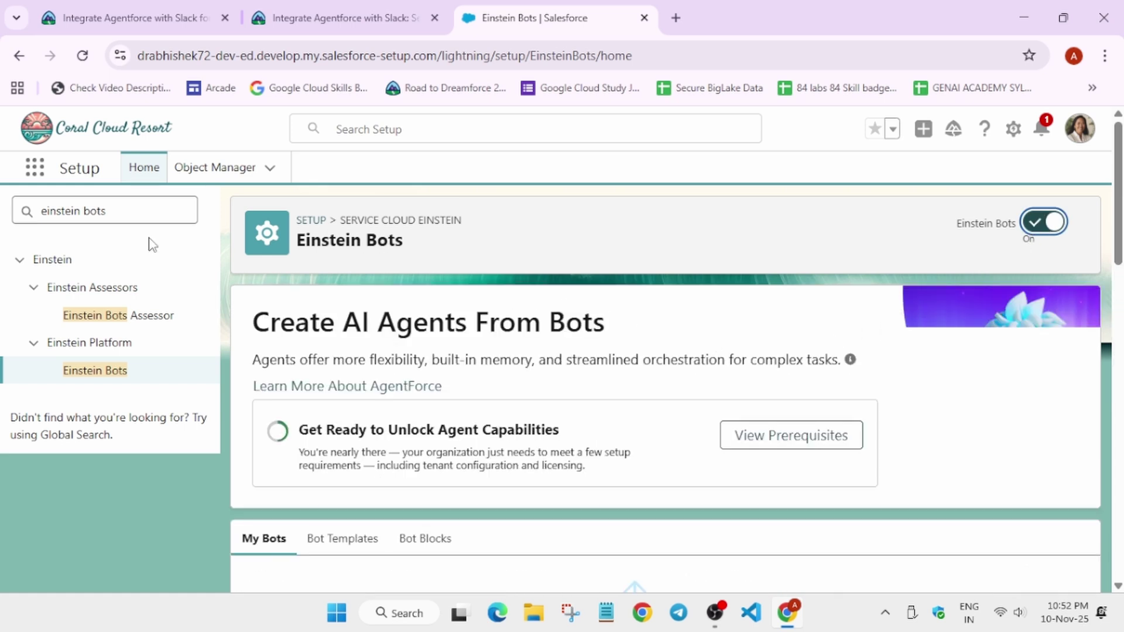
Step: Search Quick Find for 'agentfo' after reloading Setup and go to Agentforce Agents under Agentforce Studio
triple_click(117, 212)
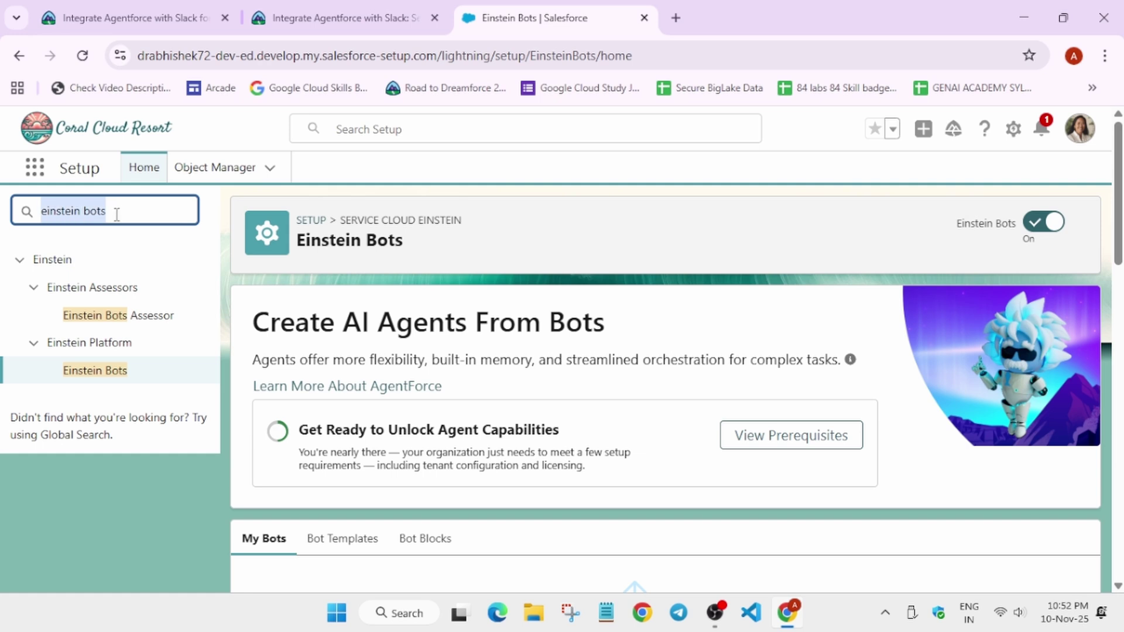
type("agent")
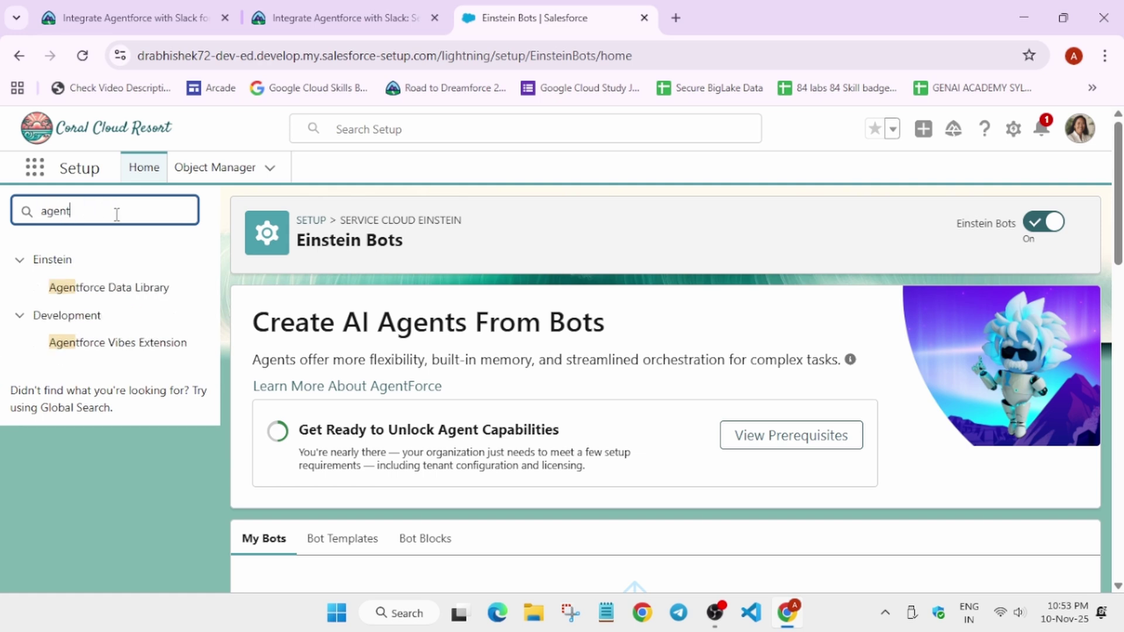
type("force agents")
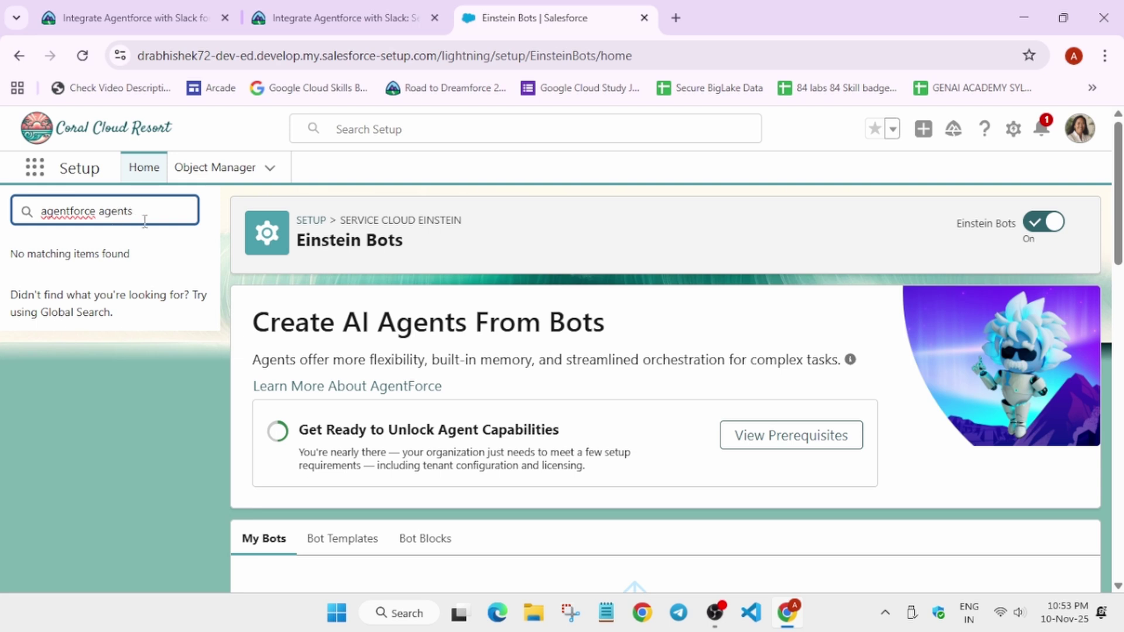
left_click_drag(147, 221, 100, 221)
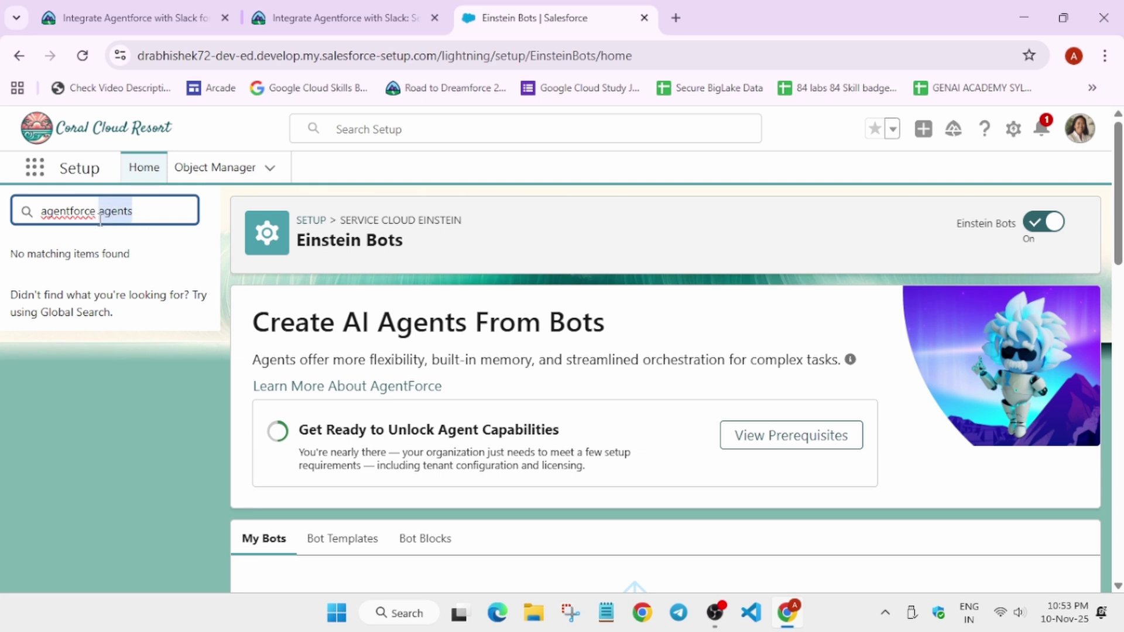
key("BackSpace")
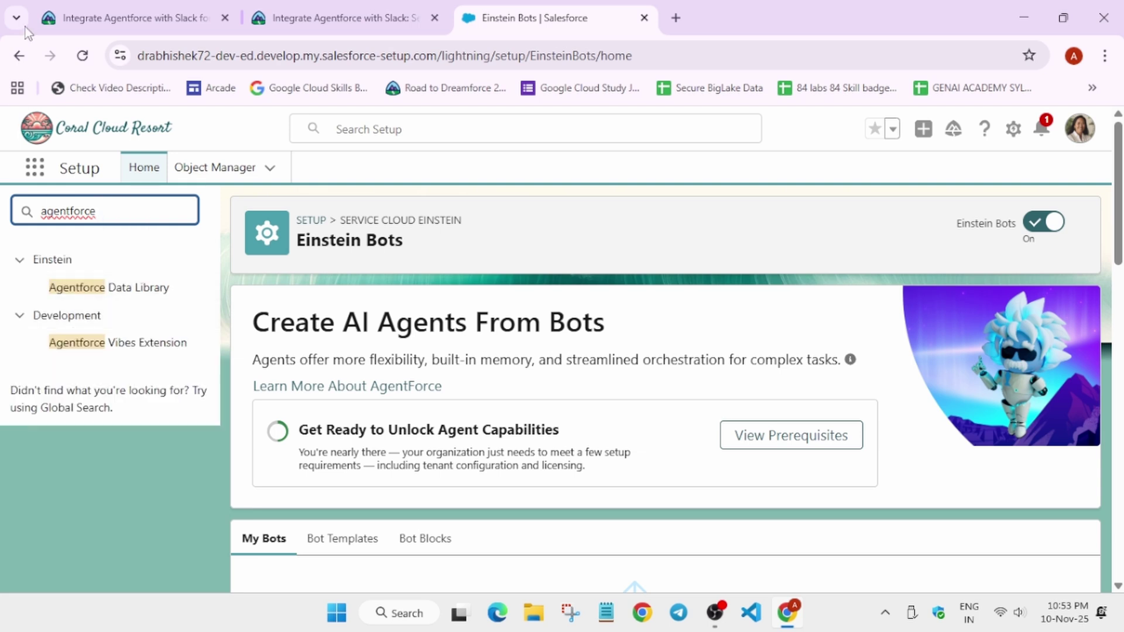
left_click(81, 57)
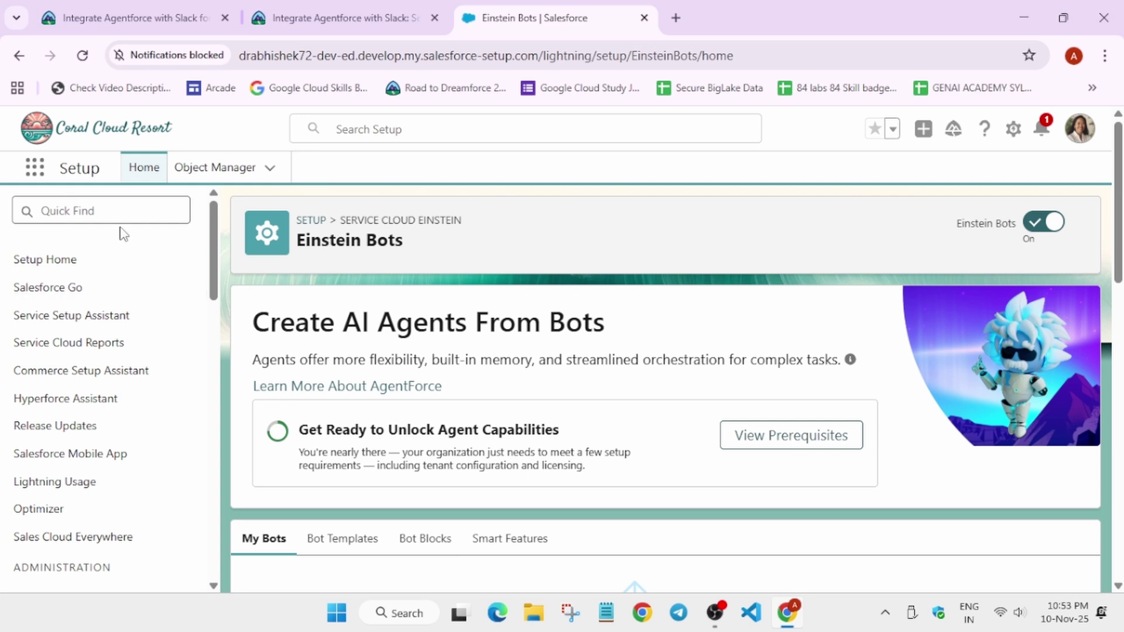
left_click(120, 208)
type("a")
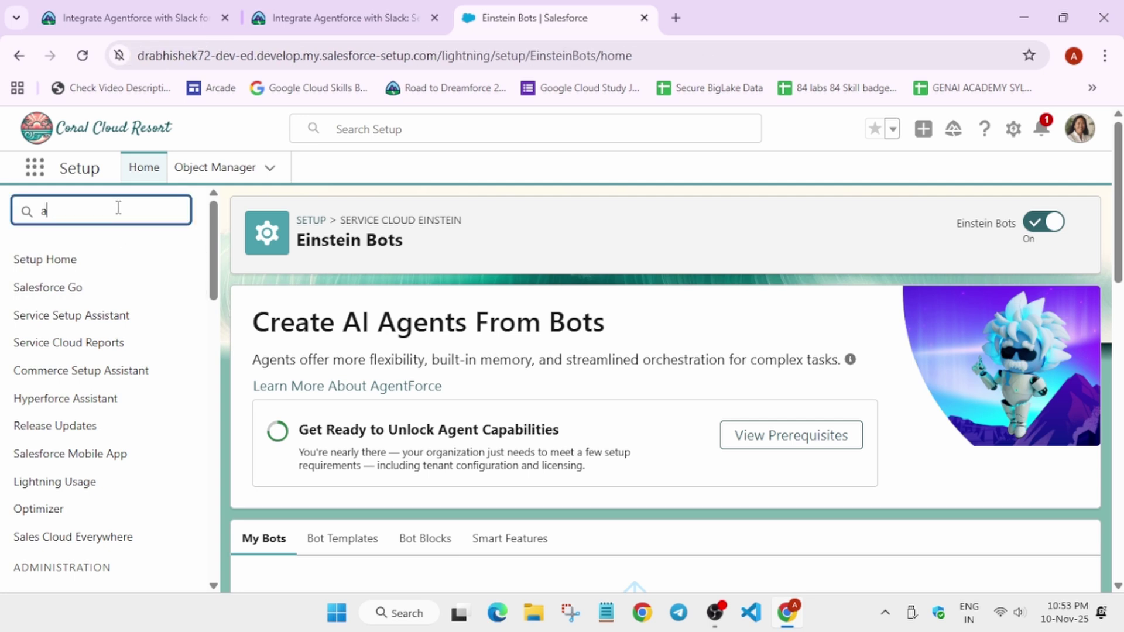
type("ge")
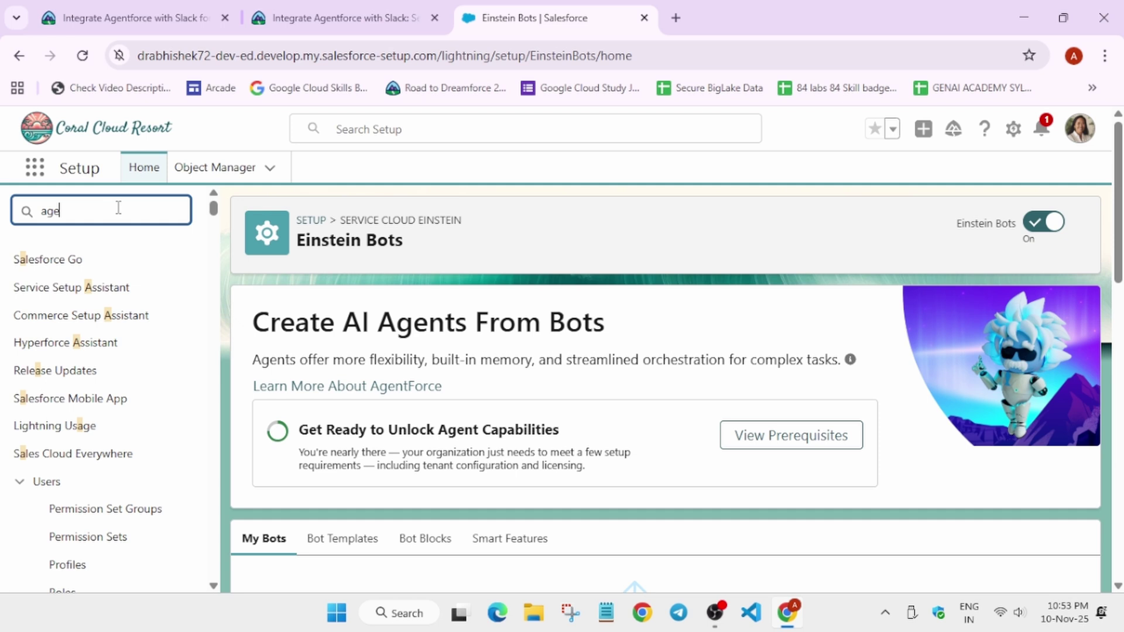
type("ntfo")
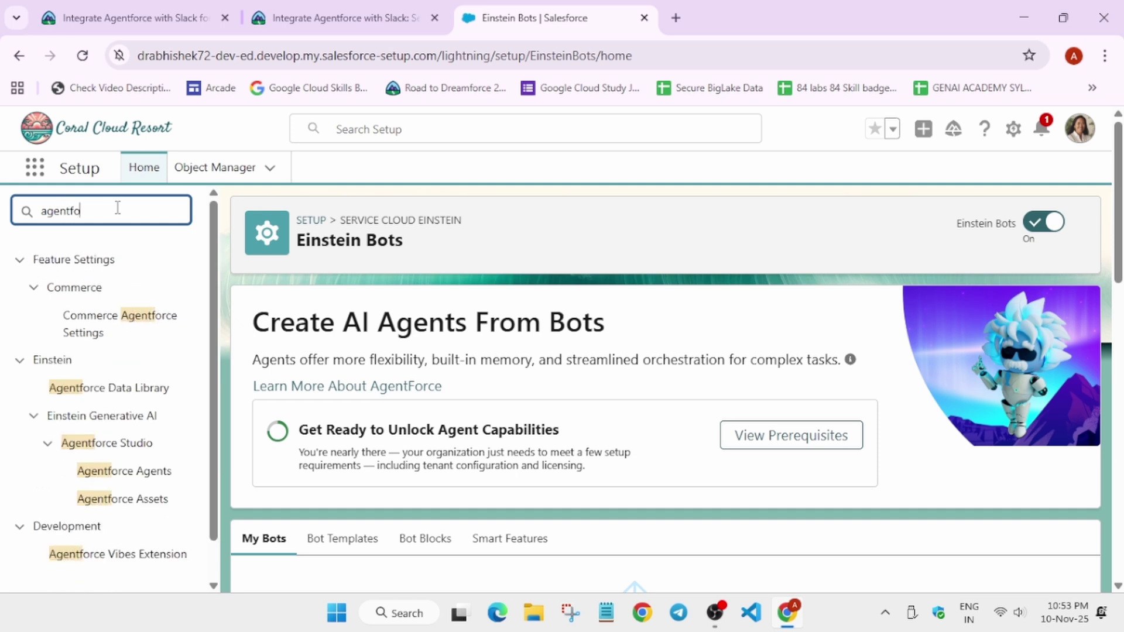
left_click(111, 473)
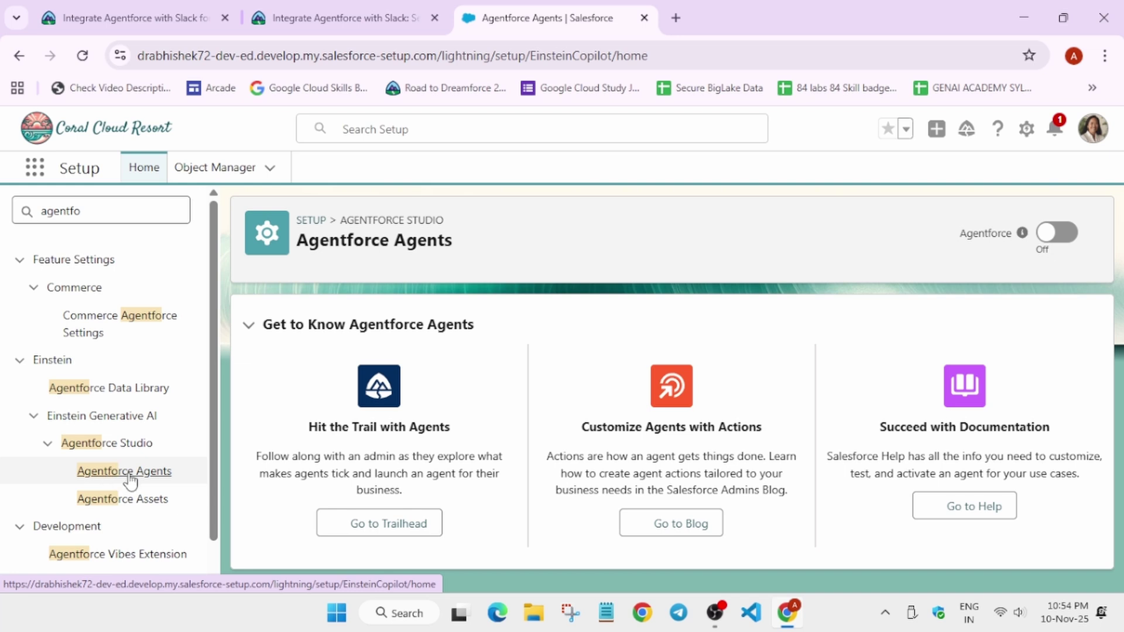
Step: Flip the Agentforce toggle on, then turn on 'Enable the Agentforce (Default) Agent', adding Einstein Copilot
left_click(1056, 237)
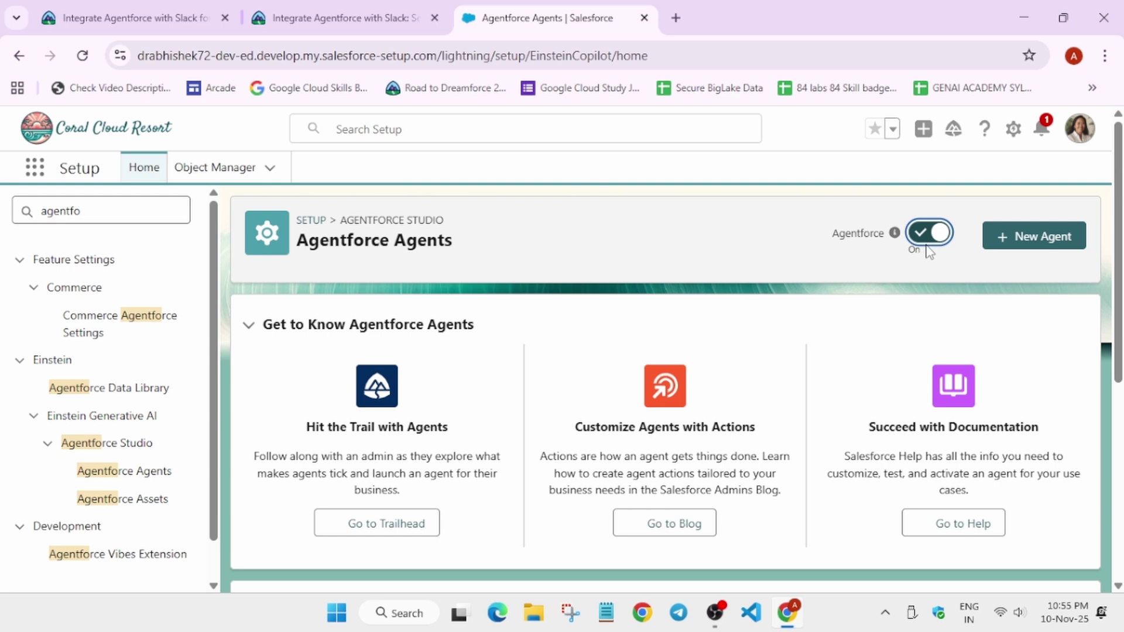
scroll(844, 351, "down", 6)
left_click(1064, 244)
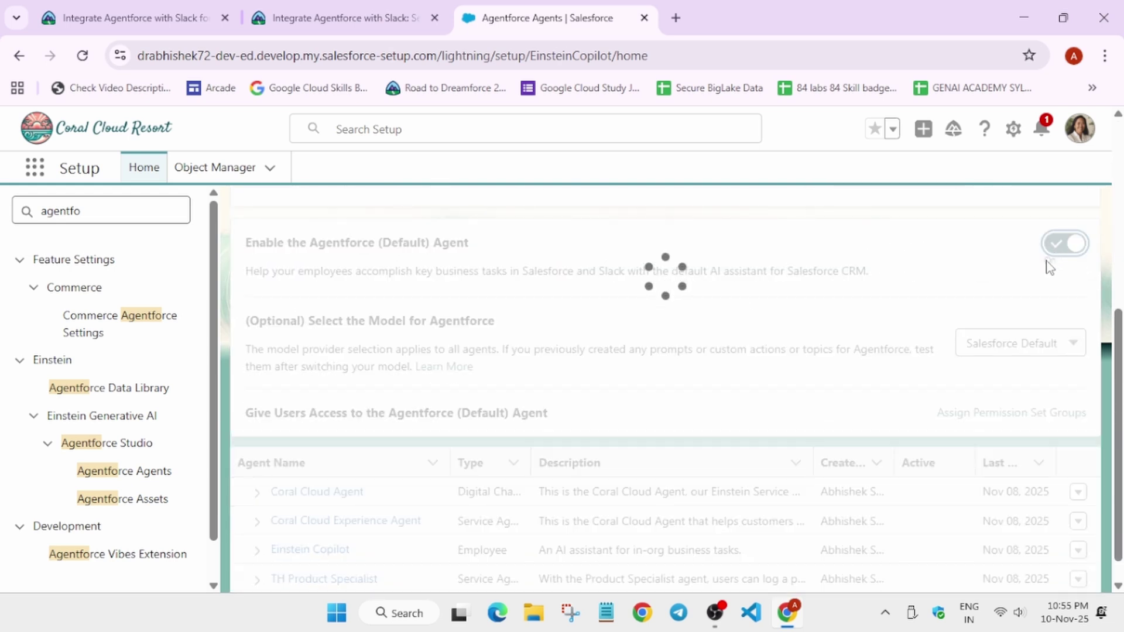
scroll(1029, 321, "down", 1)
scroll(1029, 321, "up", 3)
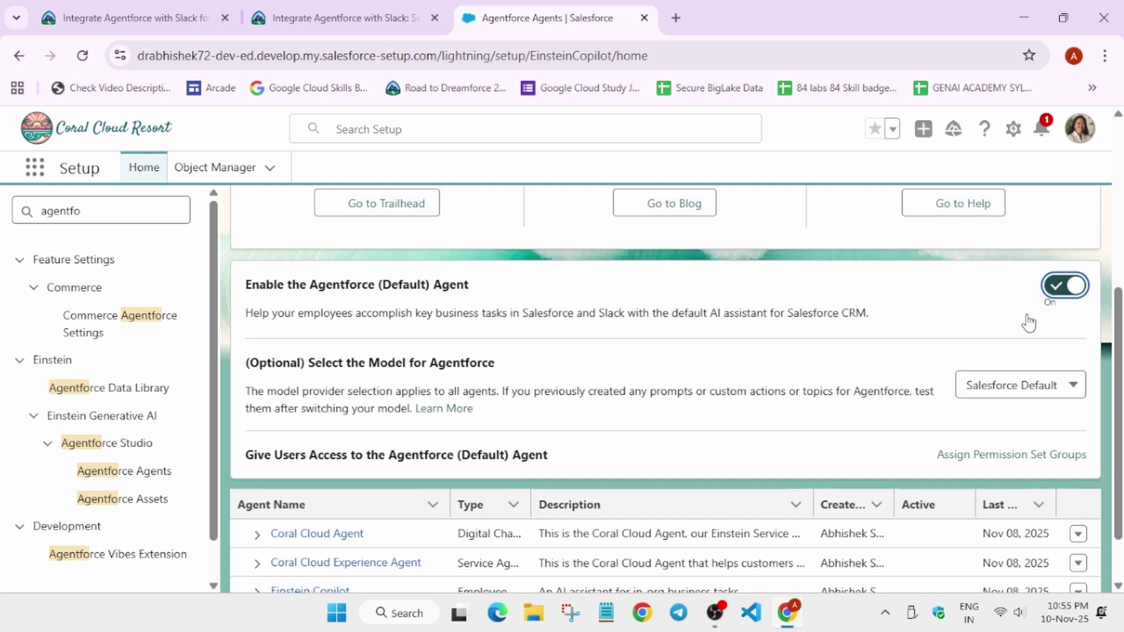
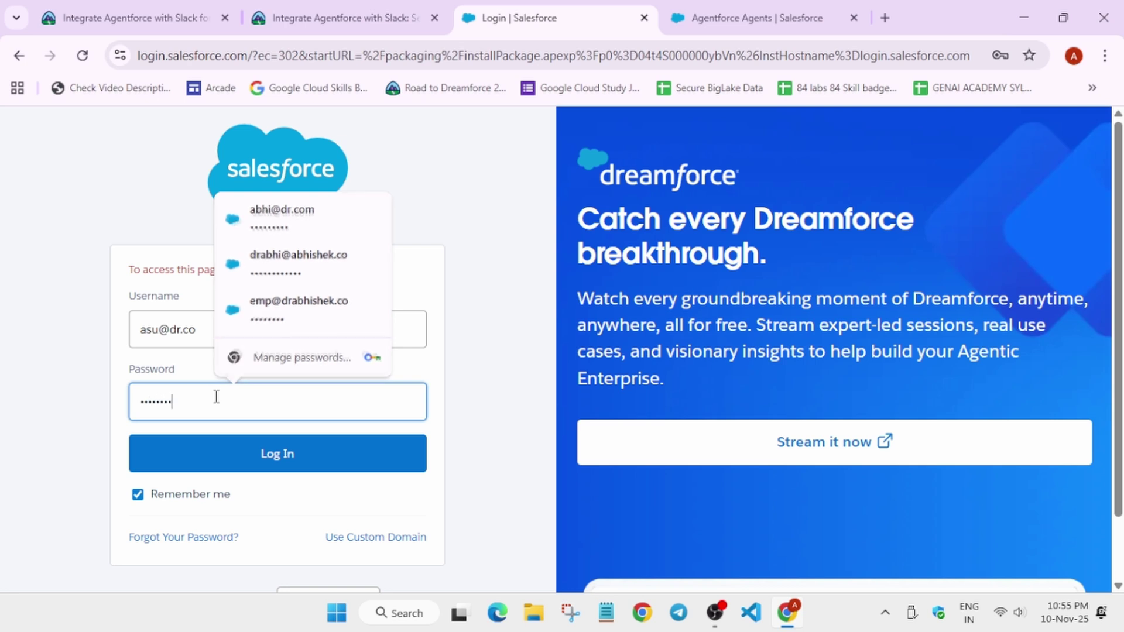
Step: Log in to the Agentforce org with the admin password and postpone mobile phone registration
type("•••")
left_click(277, 466)
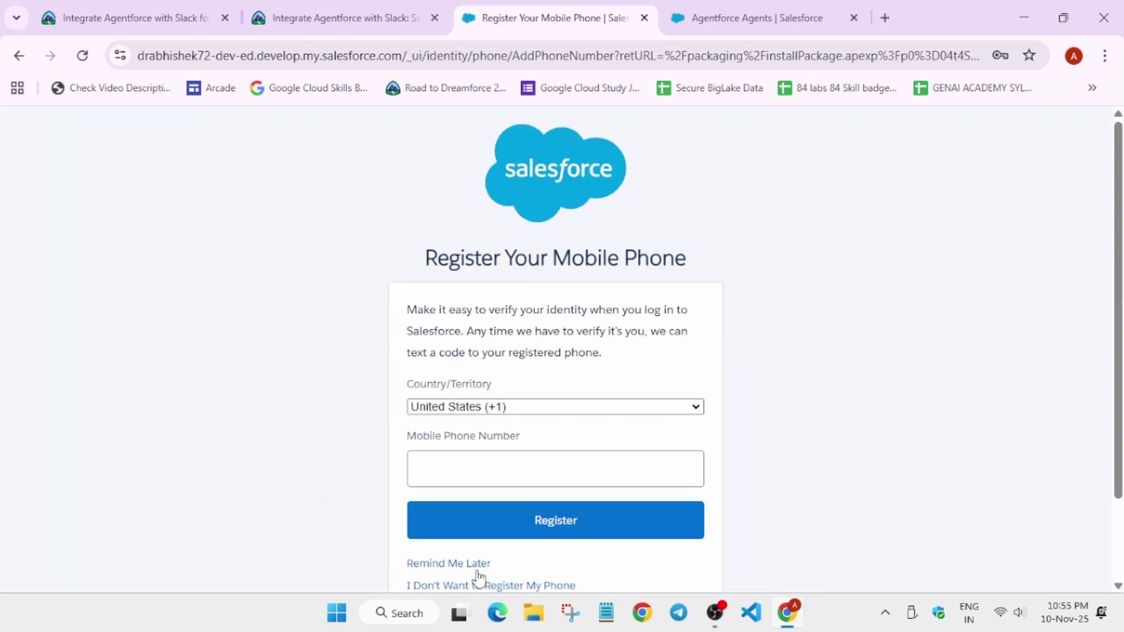
left_click(476, 569)
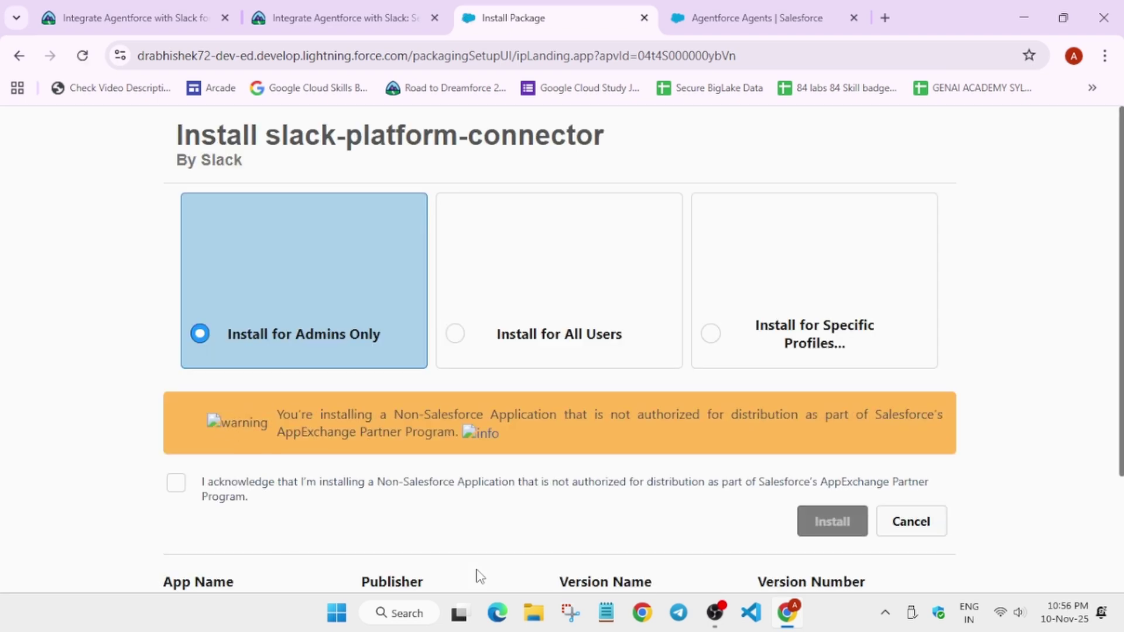
Step: Install slack-platform-connector for all users, accepting the non-Salesforce application warning
left_click(571, 294)
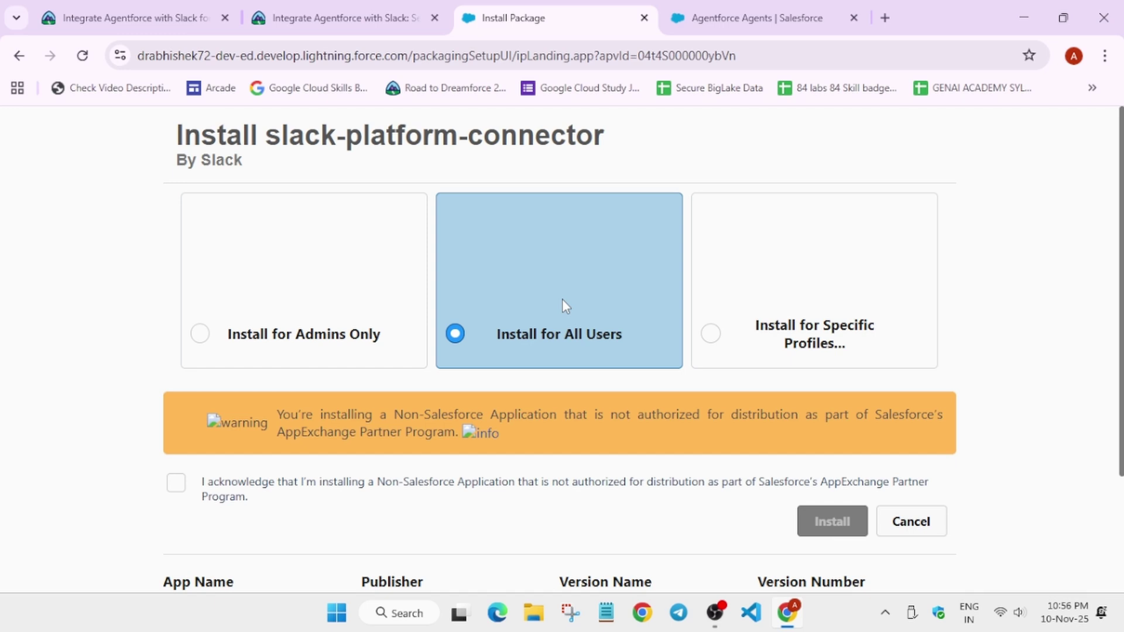
left_click(177, 484)
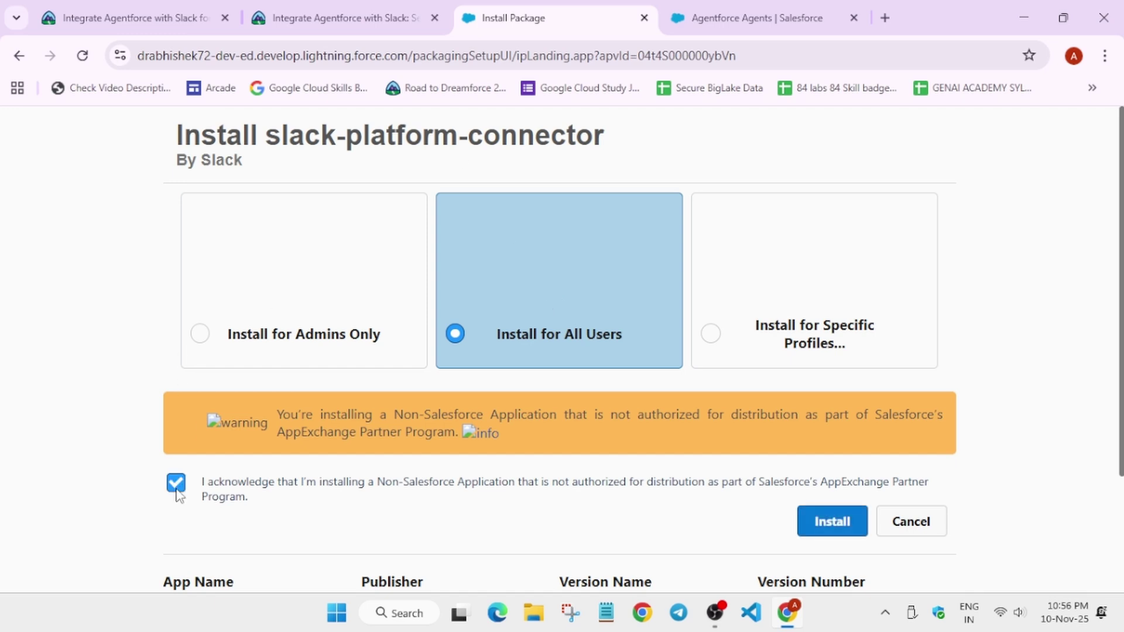
left_click(831, 523)
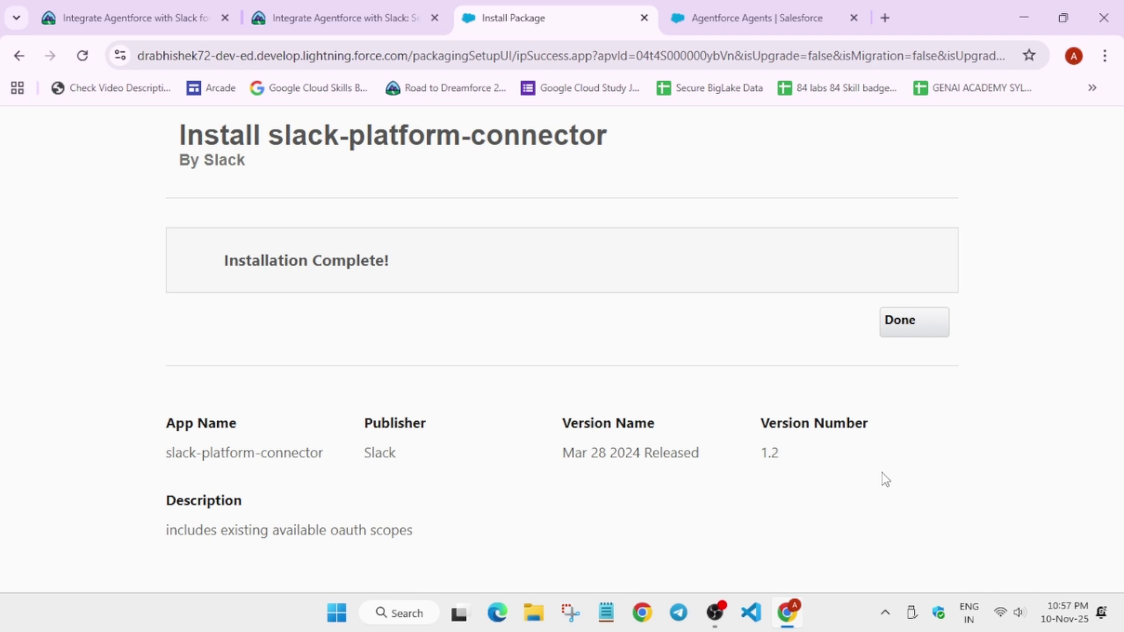
Step: Verify the Prepare Your Agentforce Org step in Trailhead to earn +100 points
left_click(287, 5)
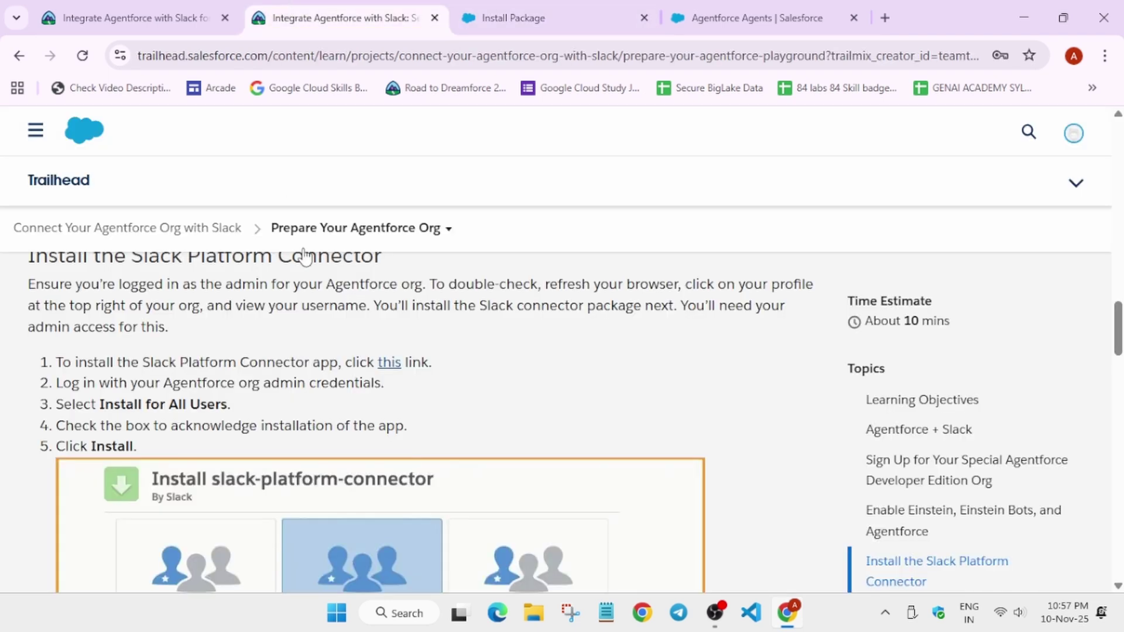
scroll(304, 256, "down", 15)
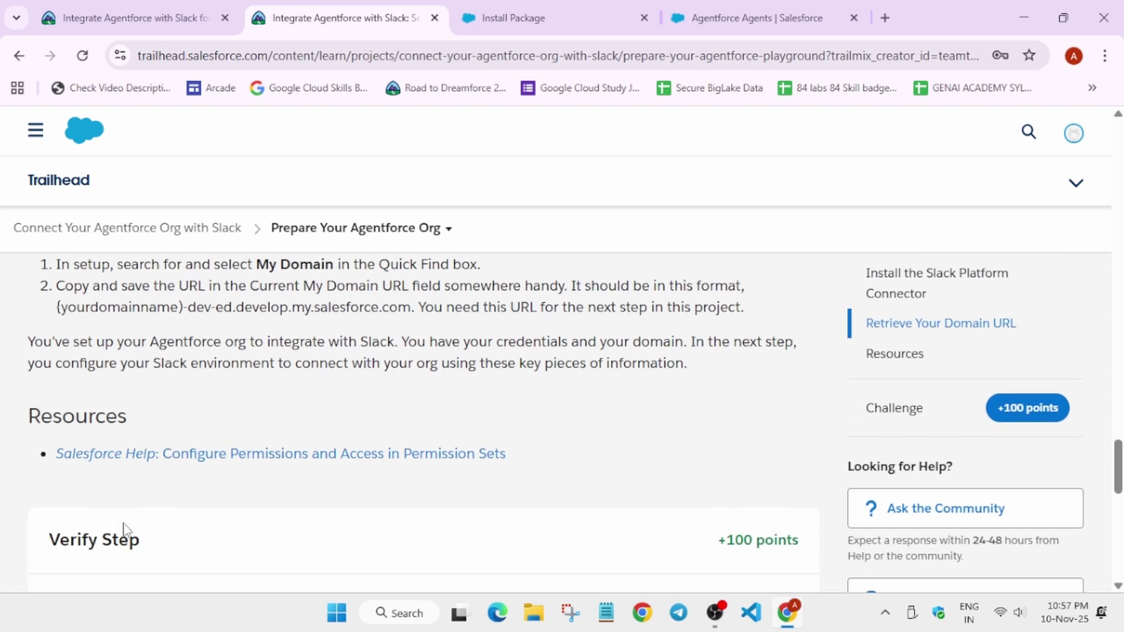
scroll(124, 527, "down", 5)
left_click(182, 476)
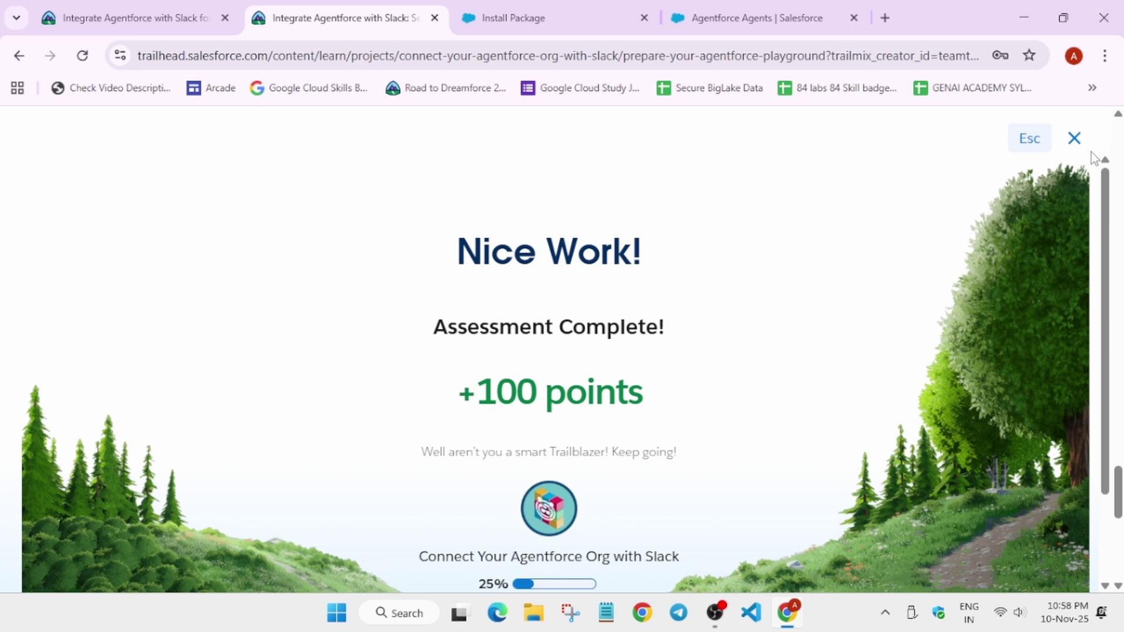
Step: Close the Nice Work dialog and confirm the step is checked off on the project page at 25%
left_click(1074, 138)
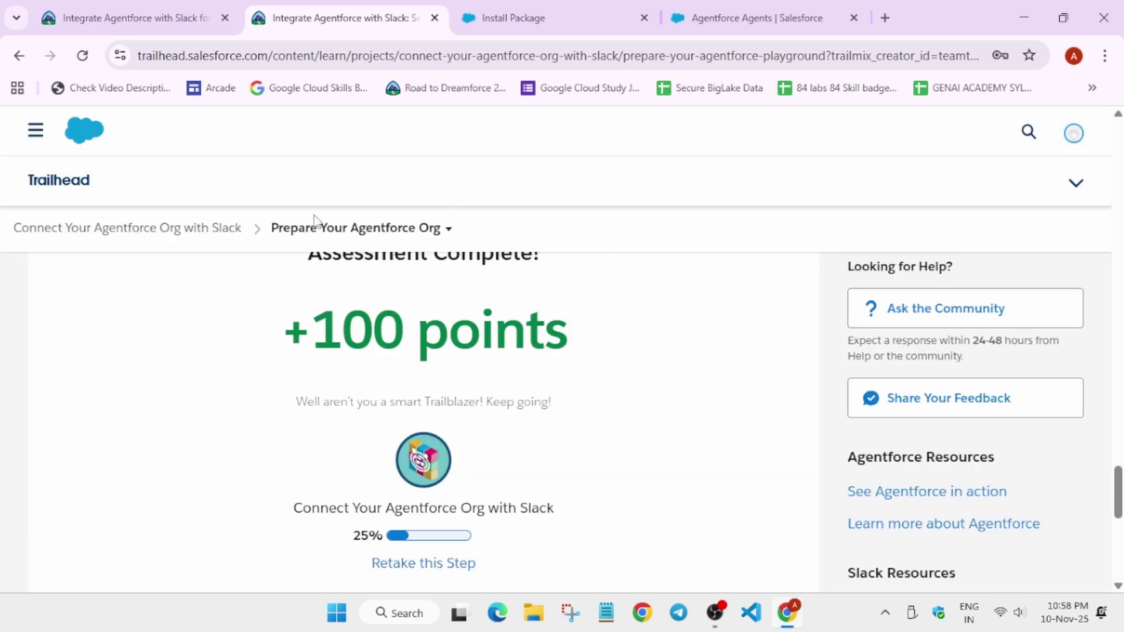
left_click(167, 233)
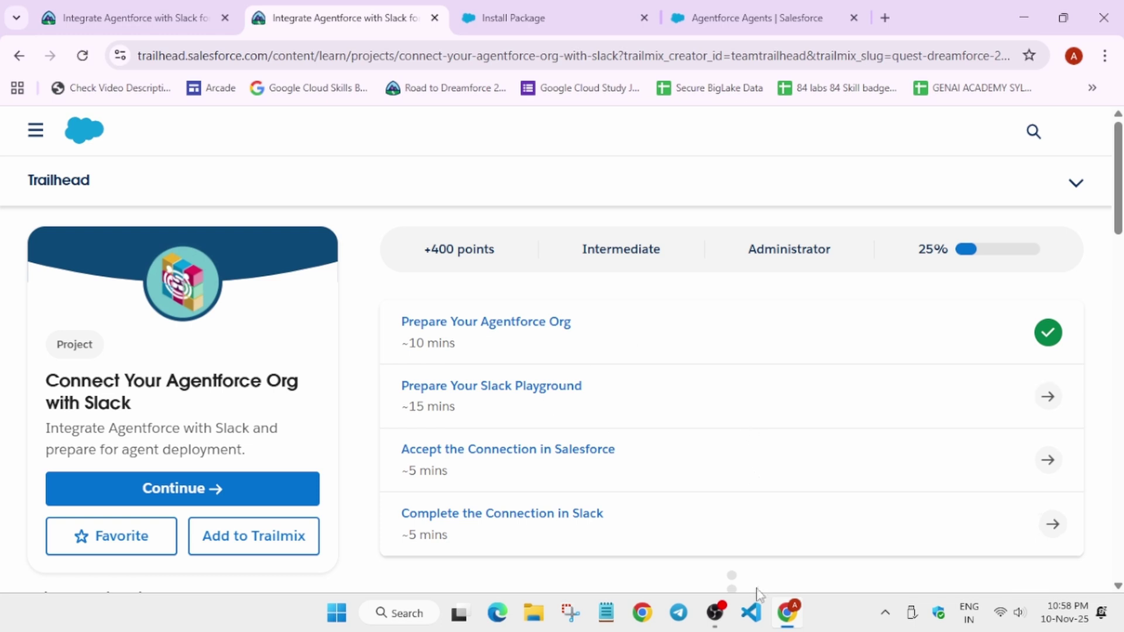
left_click(715, 613)
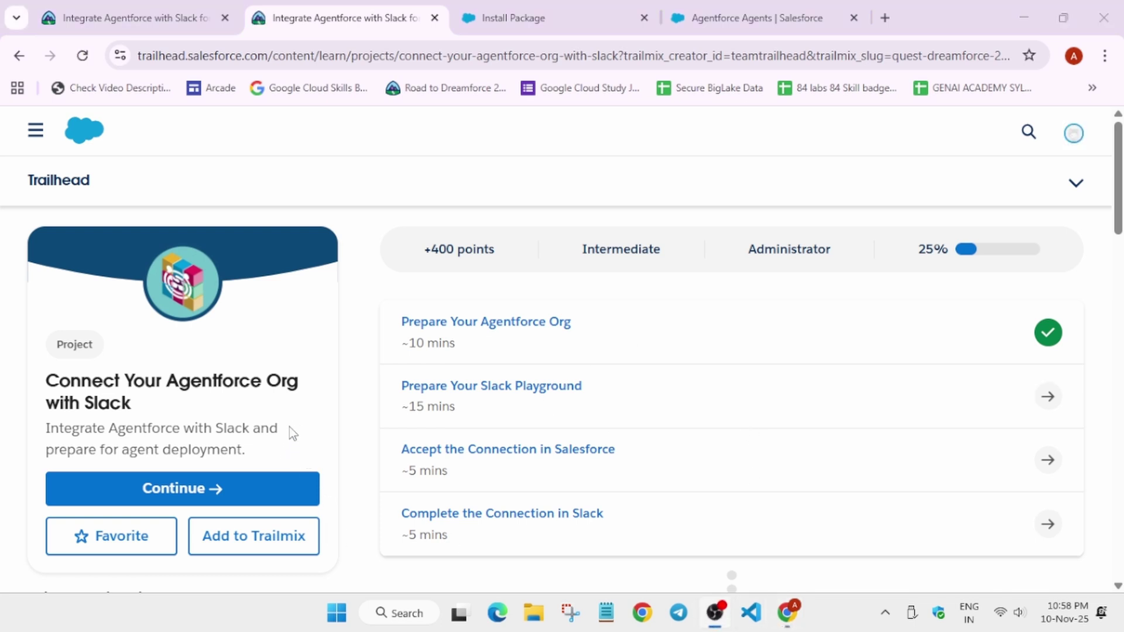